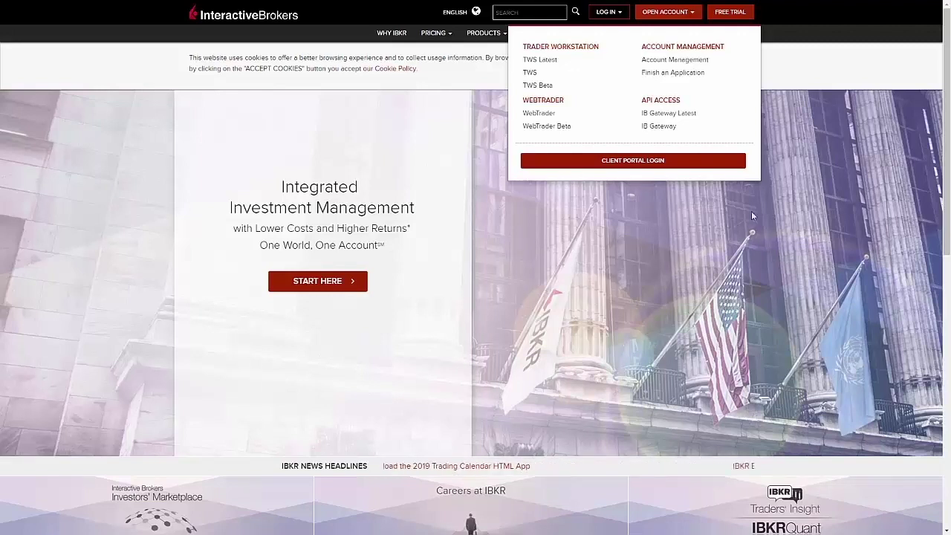
# Open the Client Portal login page and log in with the credentials already filled in.
pyautogui.click(609, 13)
pyautogui.click(609, 13)
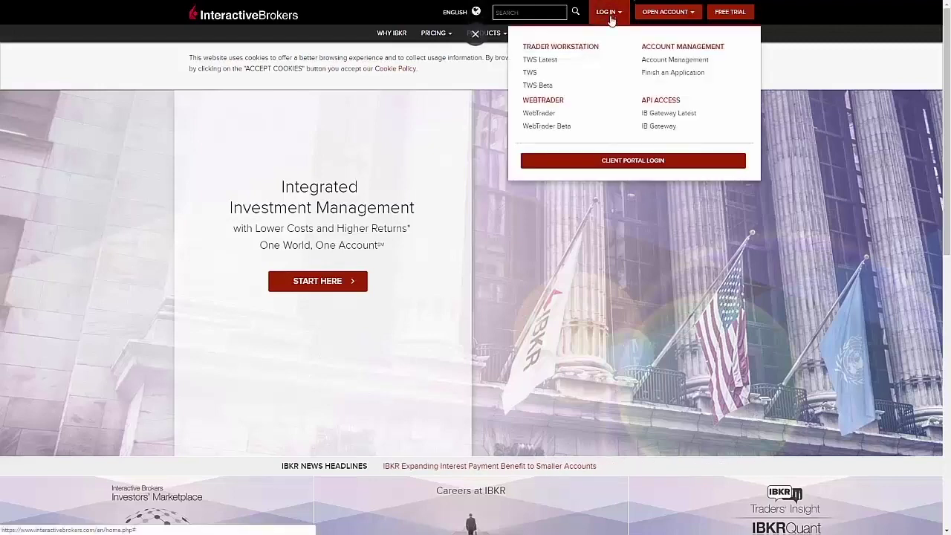
pyautogui.click(621, 162)
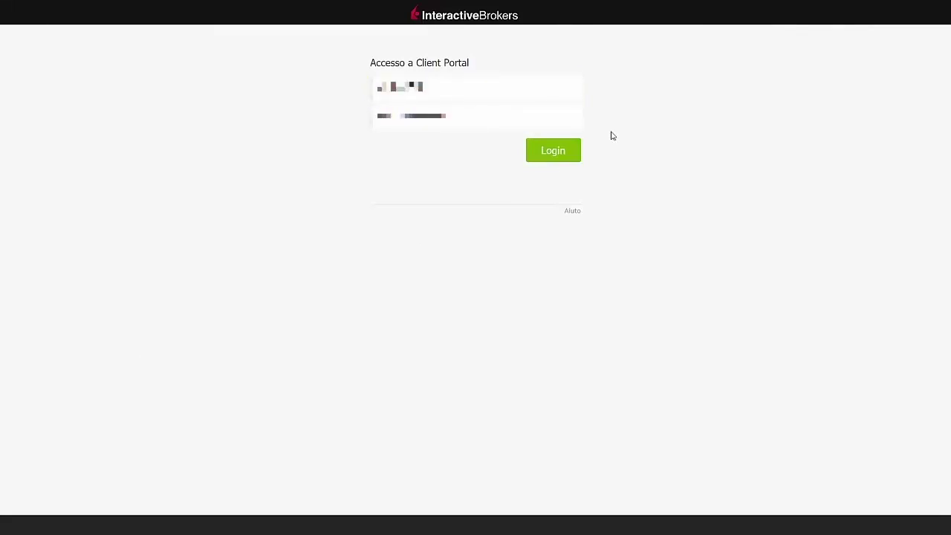
pyautogui.click(574, 148)
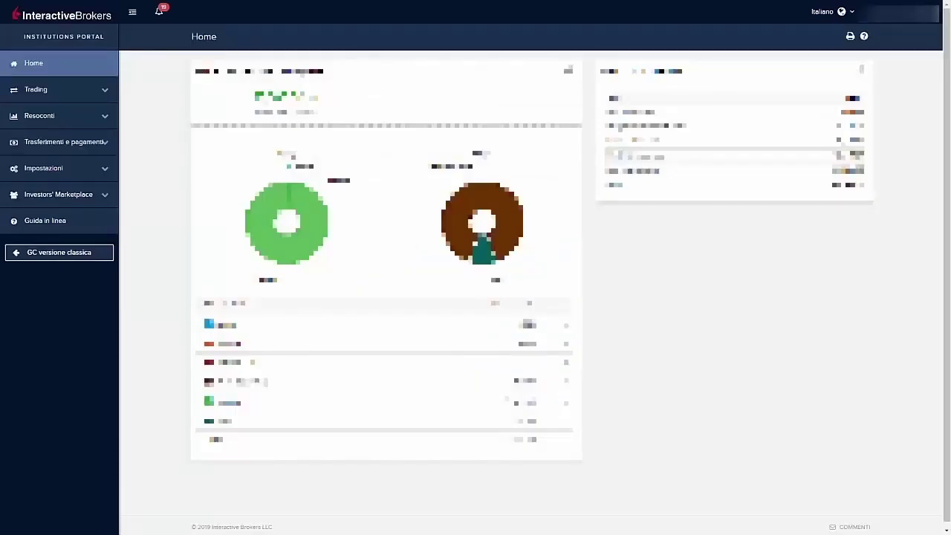
pyautogui.click(822, 13)
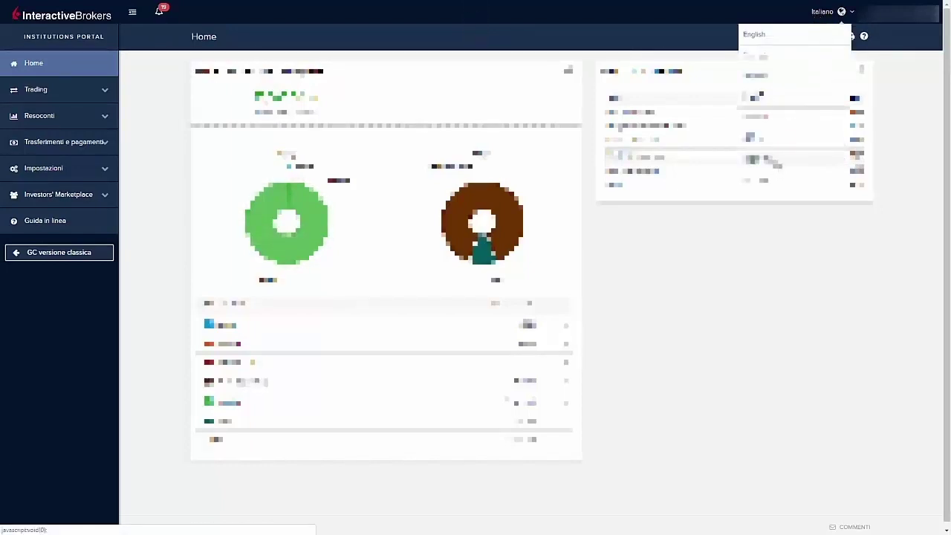
pyautogui.click(804, 287)
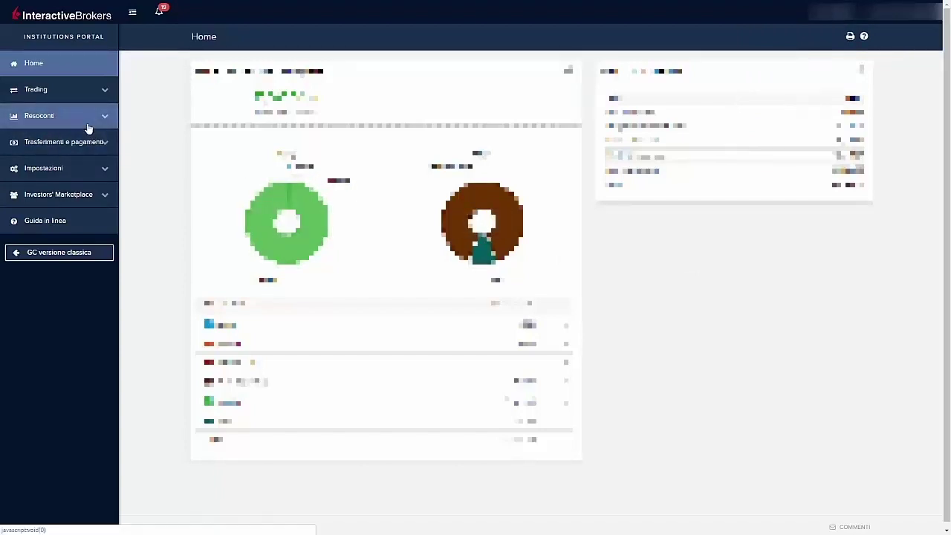
# Open the Rendiconti page under Resoconti and set the statement period to Intervallo temporale a scelta.
pyautogui.click(88, 125)
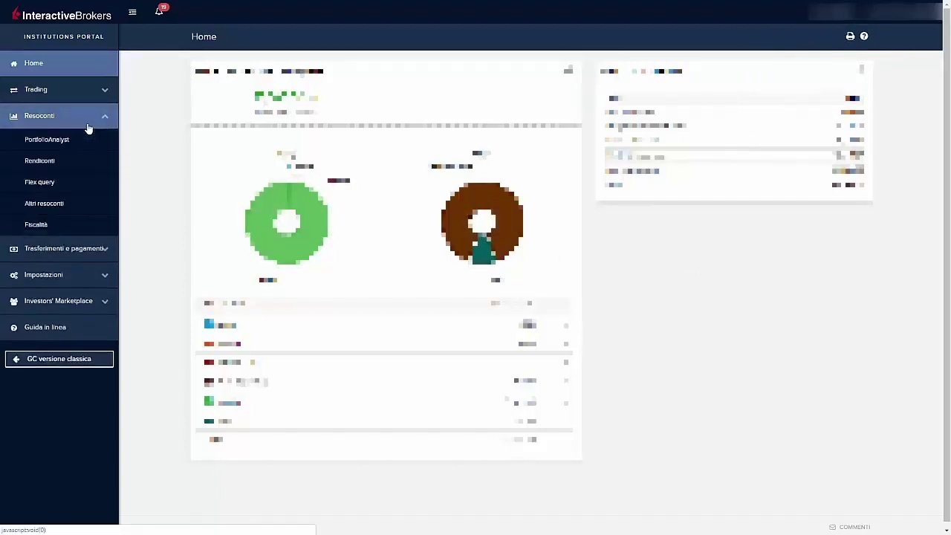
pyautogui.click(86, 164)
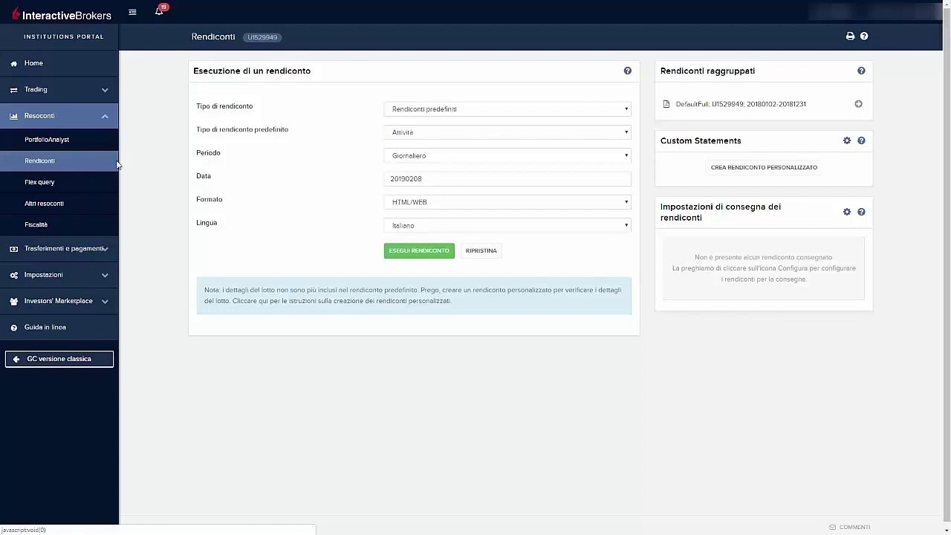
pyautogui.click(525, 157)
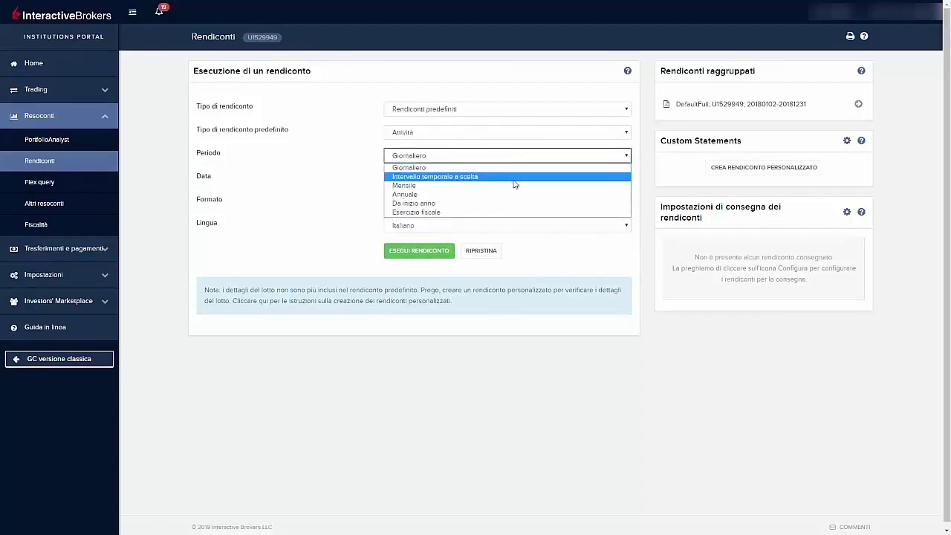
pyautogui.click(475, 176)
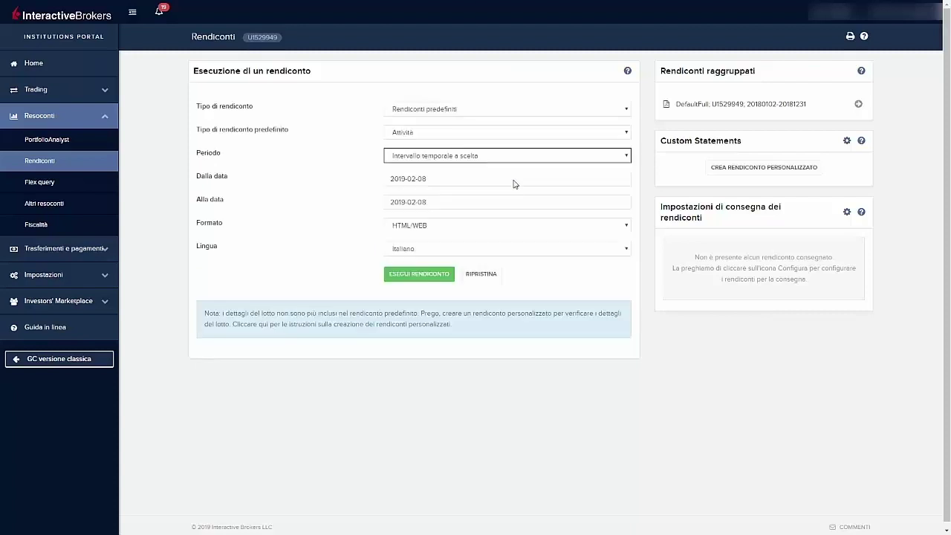
# Set the statement's start date (Dalla data) to 2018-01-02.
pyautogui.click(513, 178)
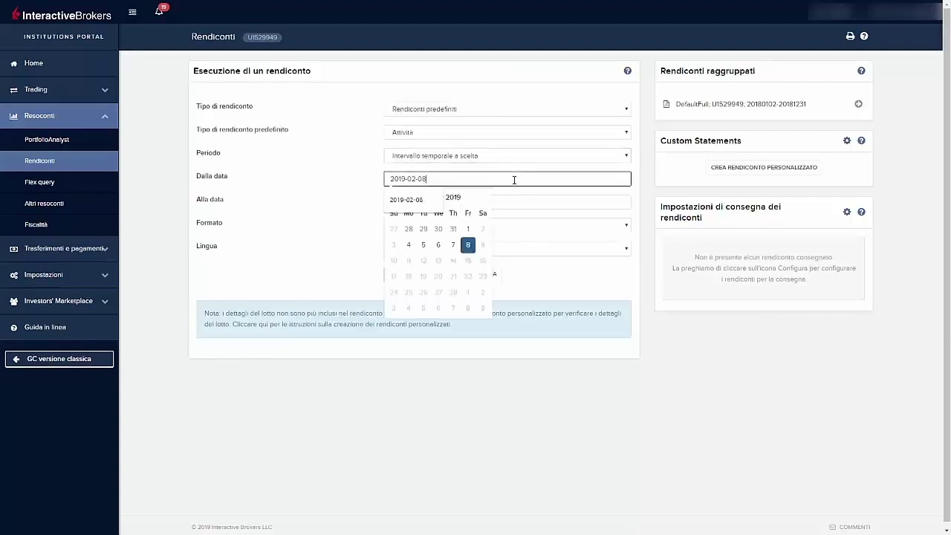
pyautogui.click(456, 198)
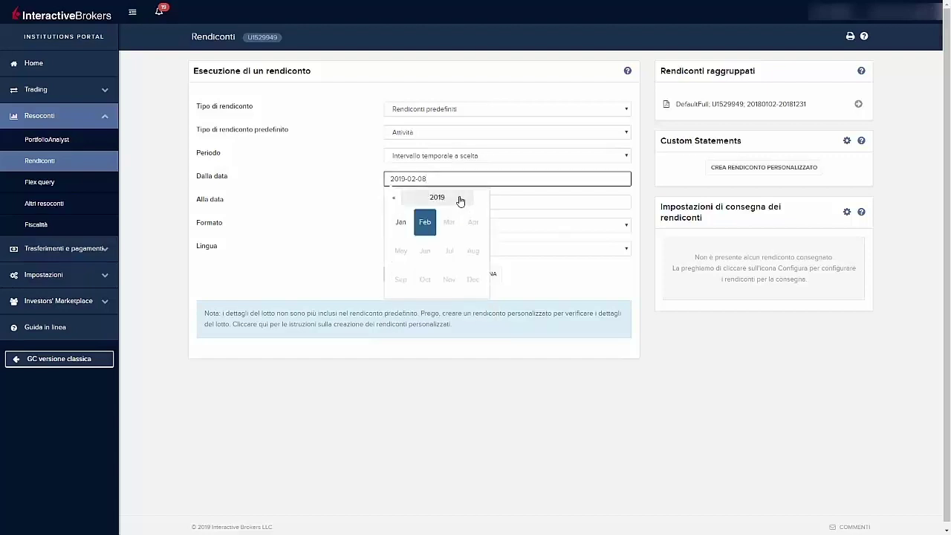
pyautogui.click(395, 198)
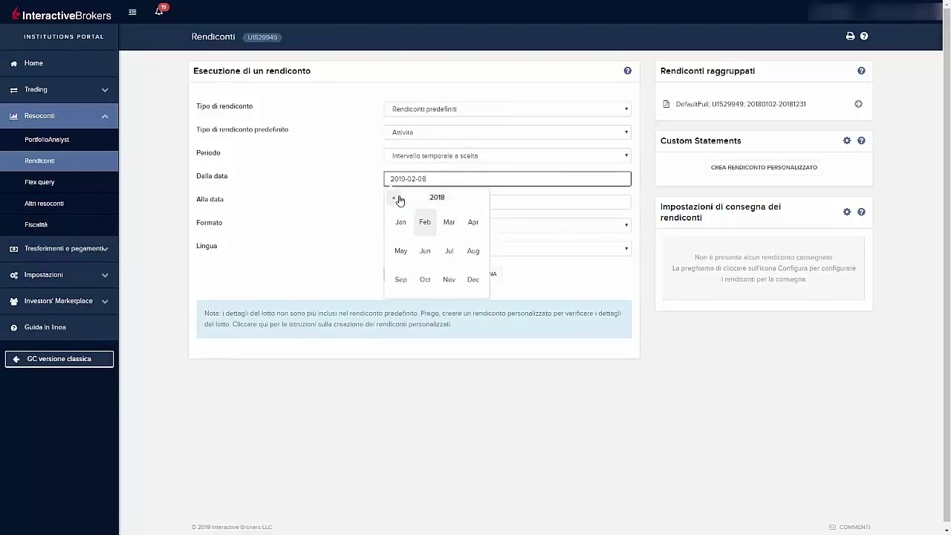
pyautogui.click(401, 224)
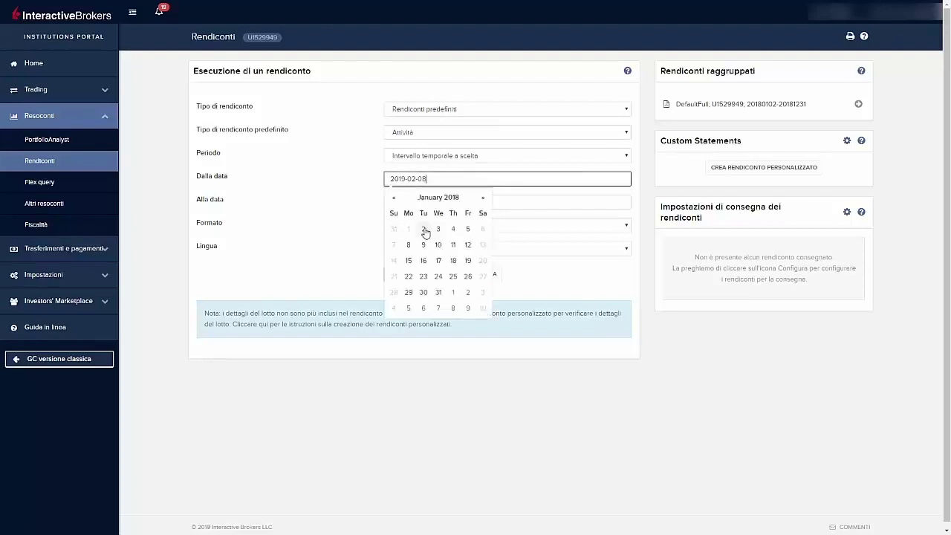
pyautogui.click(424, 229)
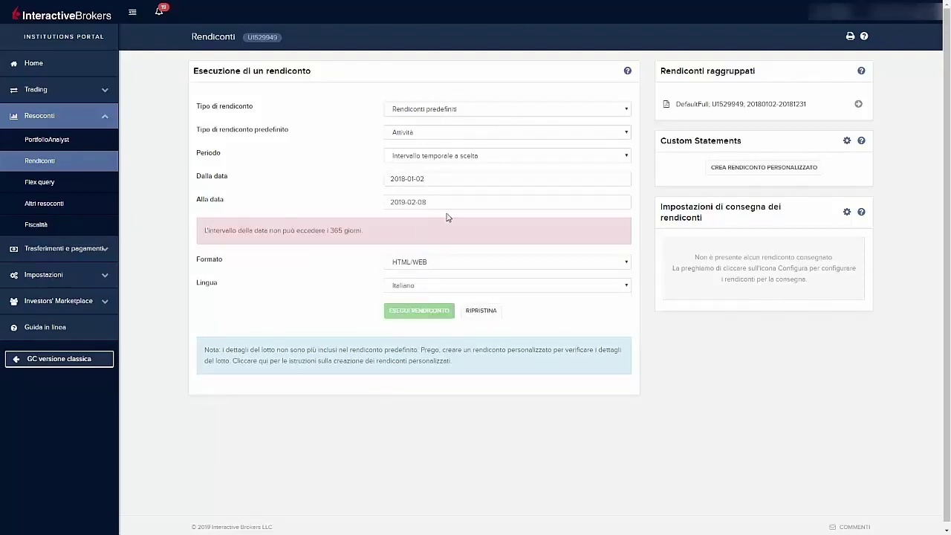
# Set the statement's end date (Alla data) to 2018-12-31.
pyautogui.click(450, 202)
pyautogui.click(452, 220)
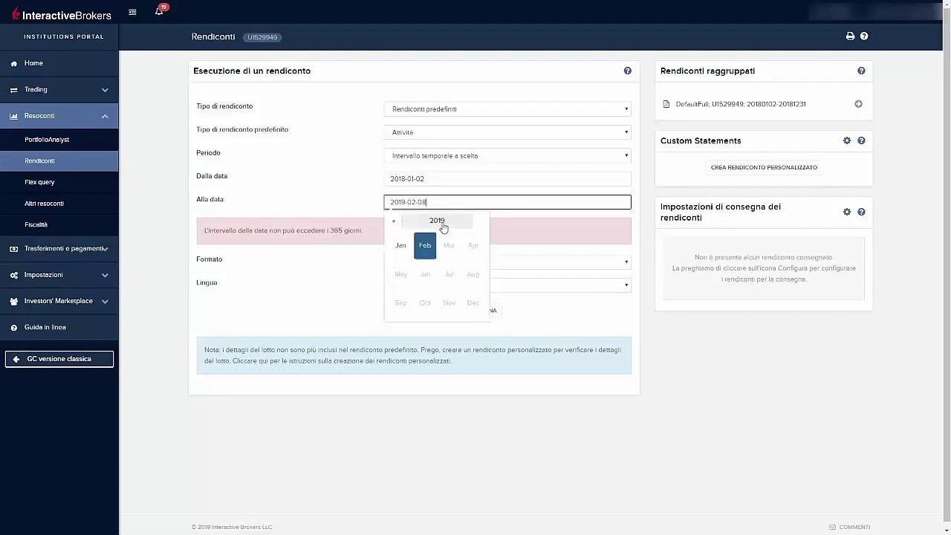
pyautogui.click(396, 222)
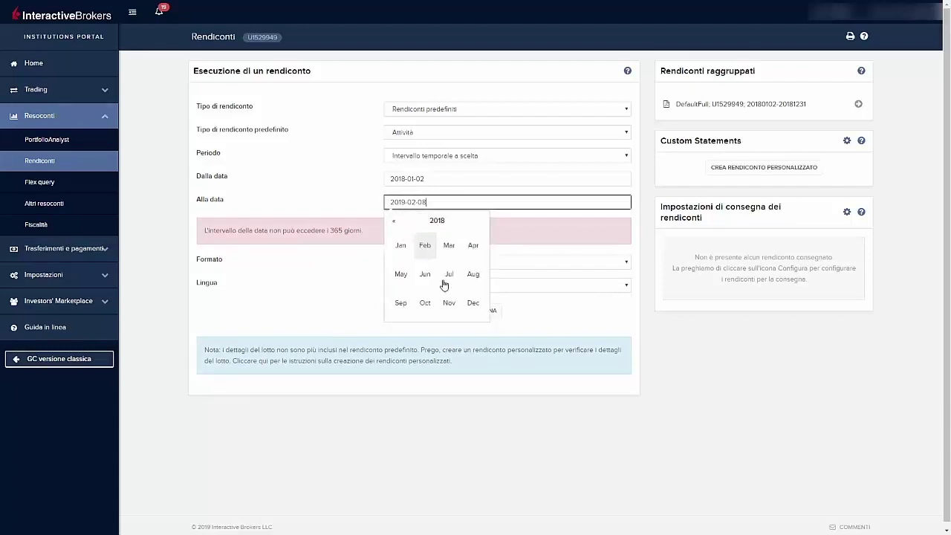
pyautogui.click(471, 302)
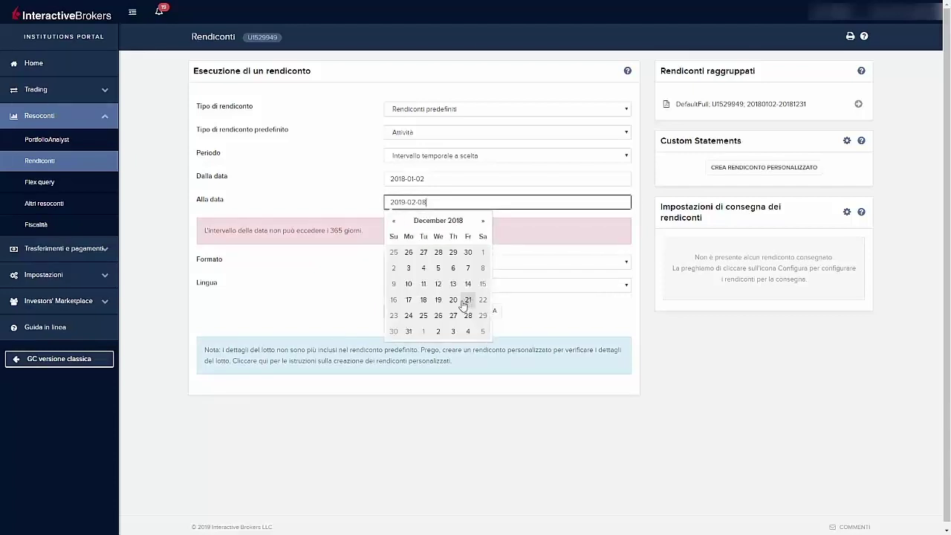
pyautogui.click(409, 331)
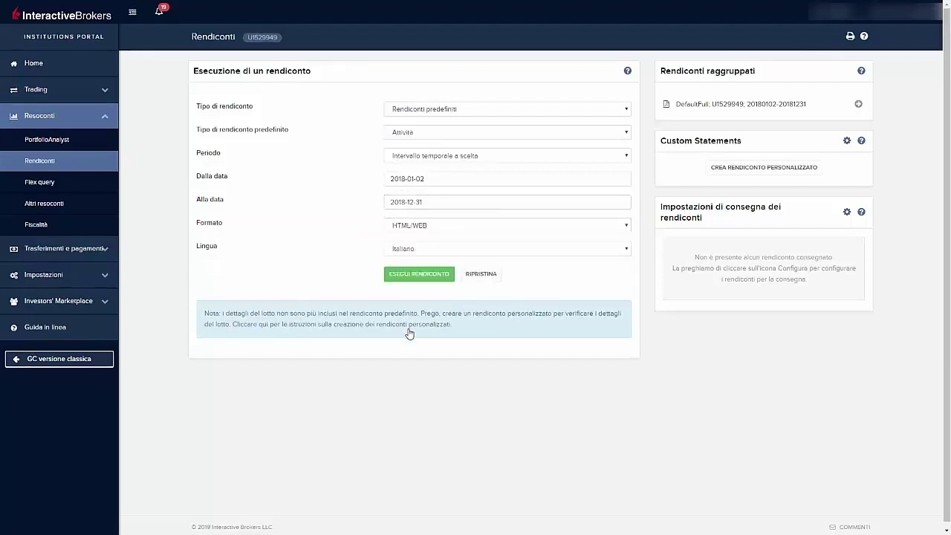
# Choose PDF as the statement format and run the statement to download it.
pyautogui.click(416, 232)
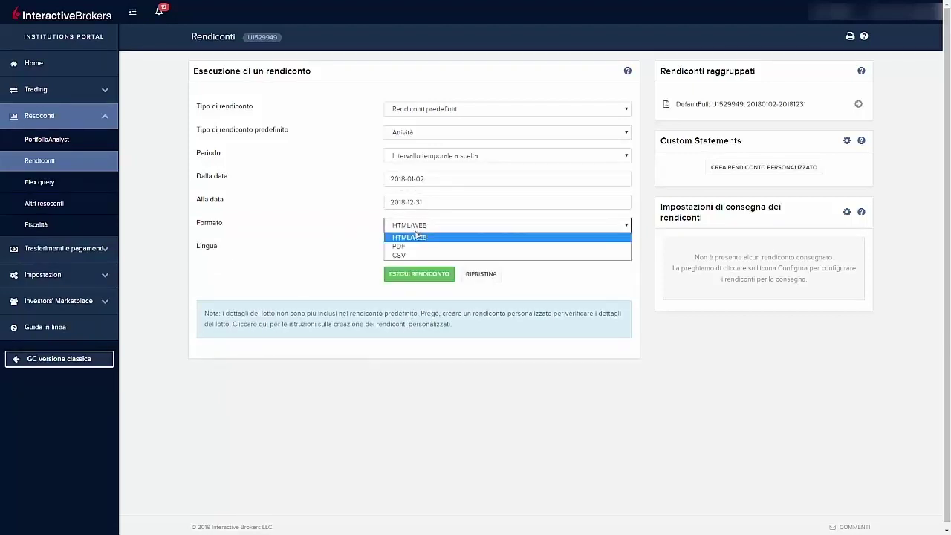
pyautogui.click(416, 246)
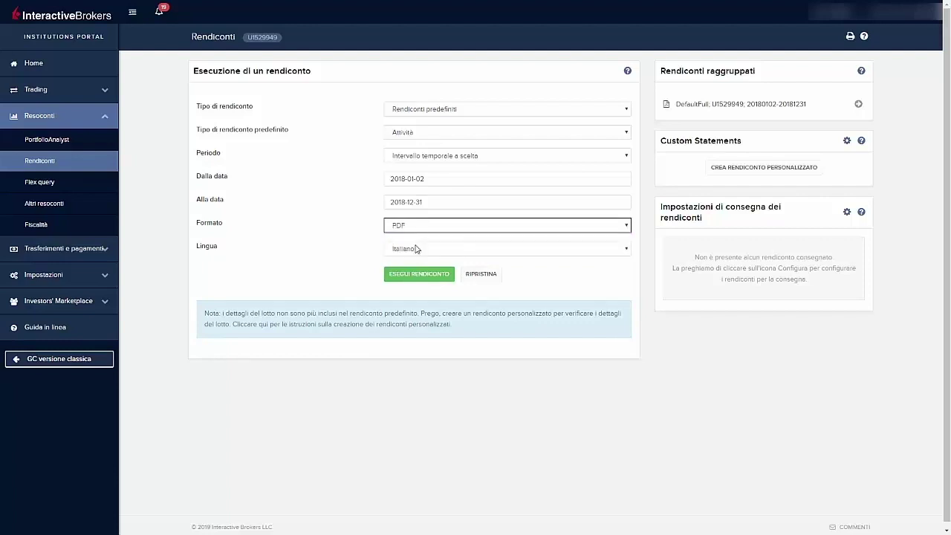
pyautogui.click(415, 275)
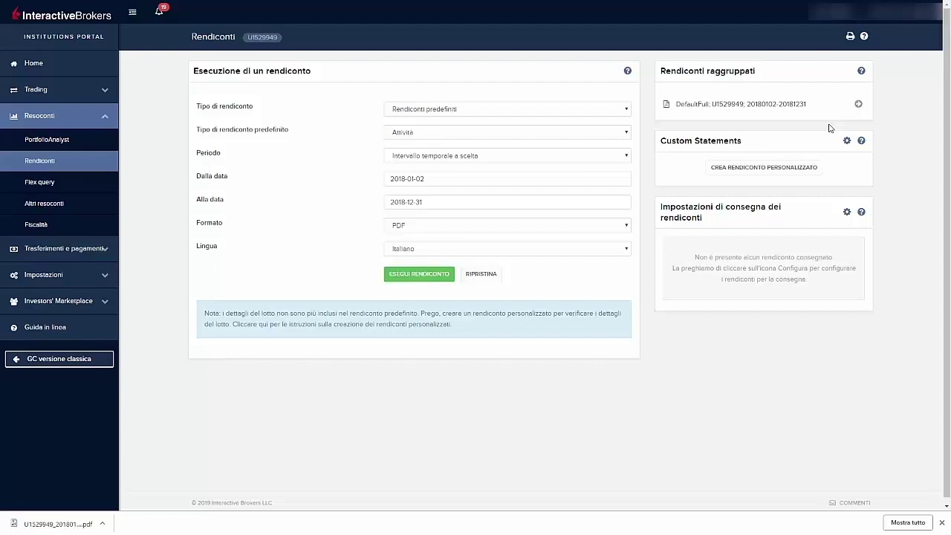
pyautogui.click(859, 105)
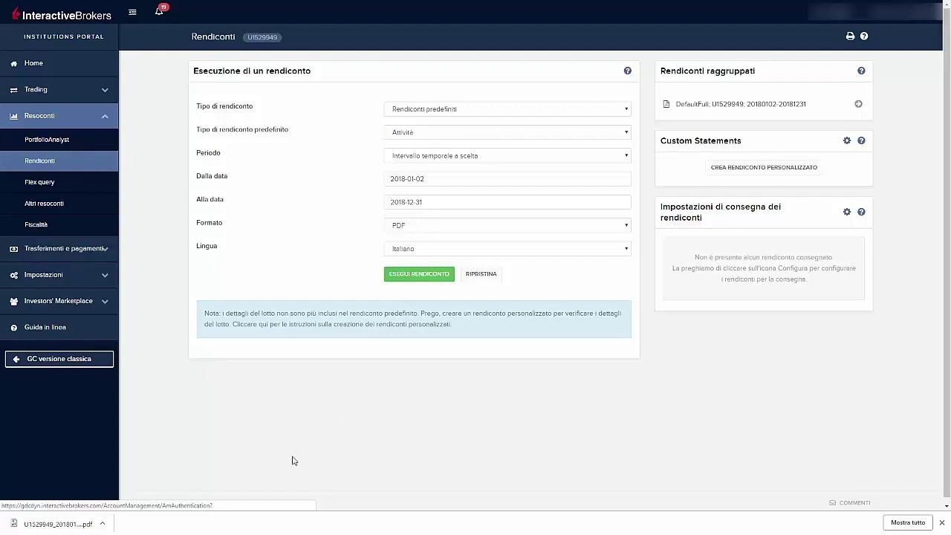
# Show the downloaded PDF statement in its folder, rename it Nome Cognome 2018 and minimize the folder window.
pyautogui.rightClick(71, 526)
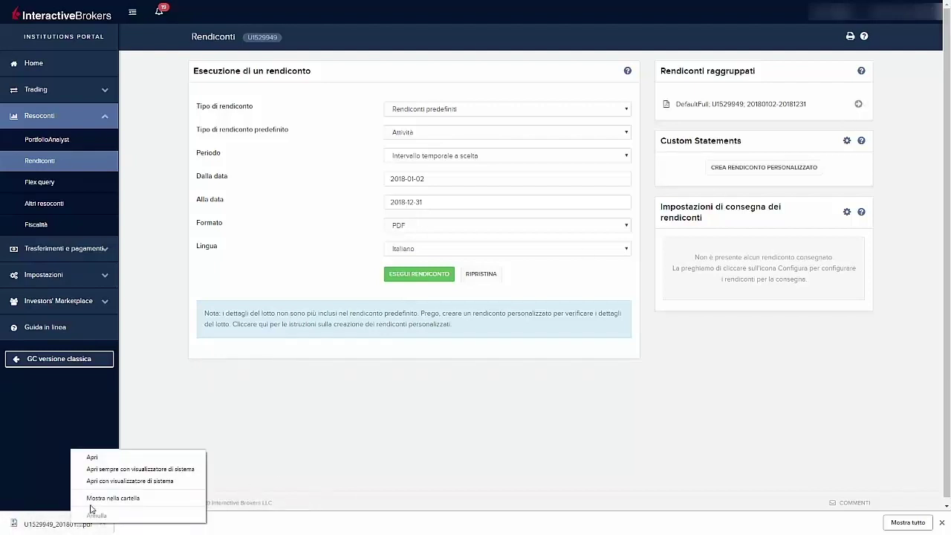
pyautogui.click(93, 501)
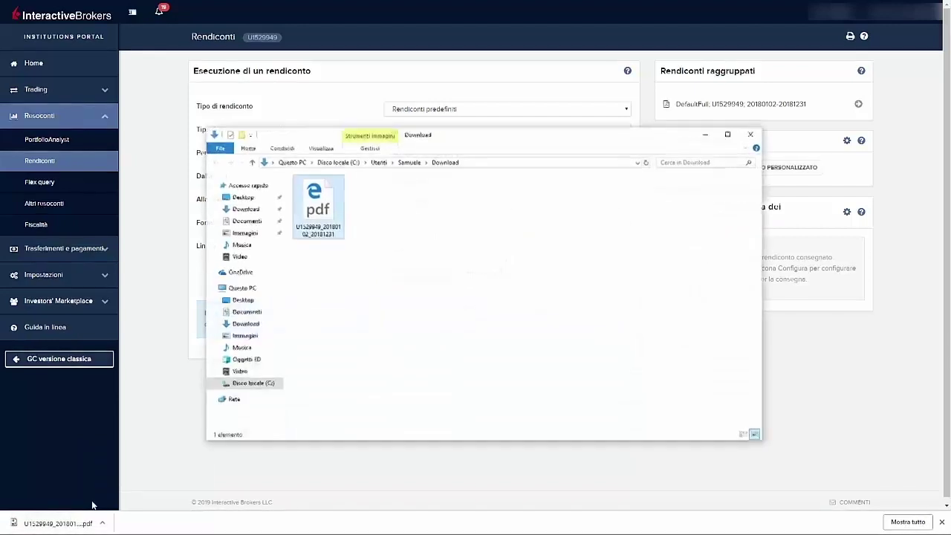
pyautogui.rightClick(299, 236)
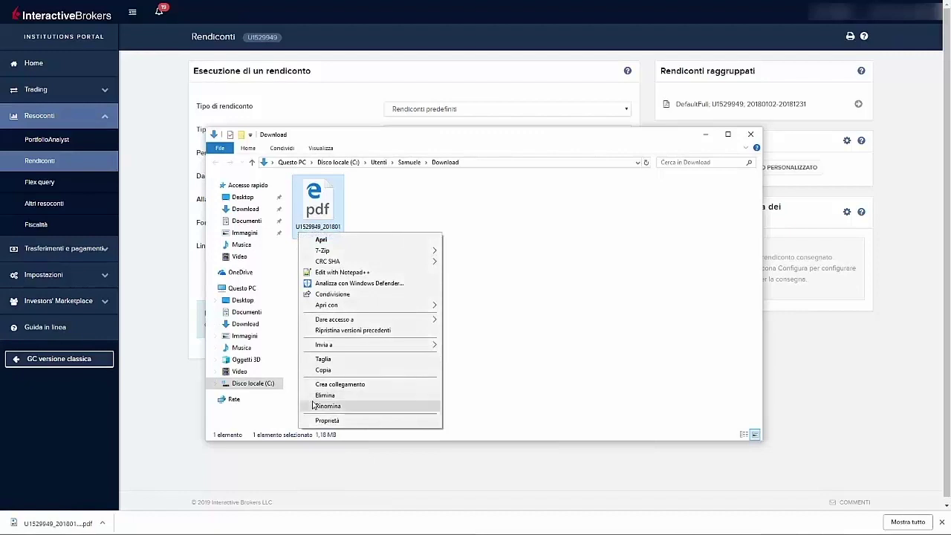
pyautogui.click(313, 405)
pyautogui.write('N')
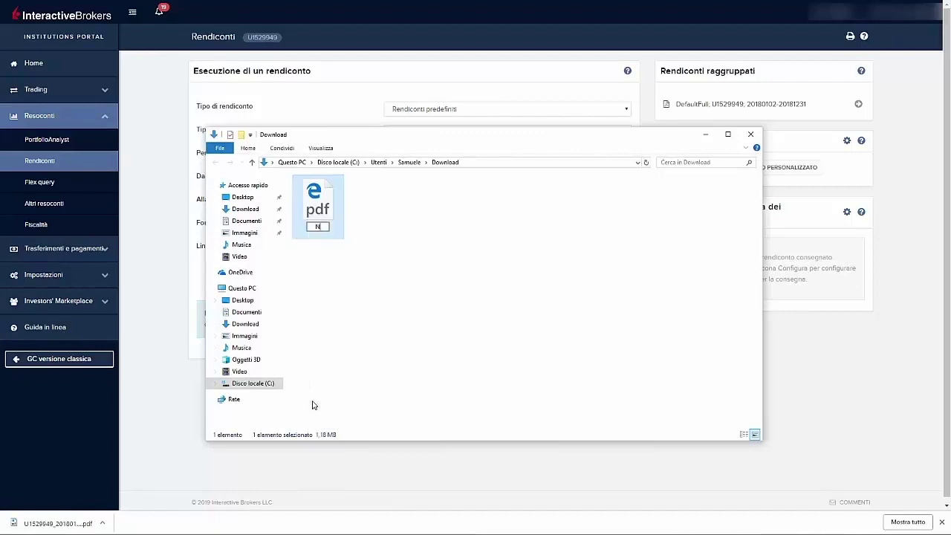
pyautogui.write('ome Cognome')
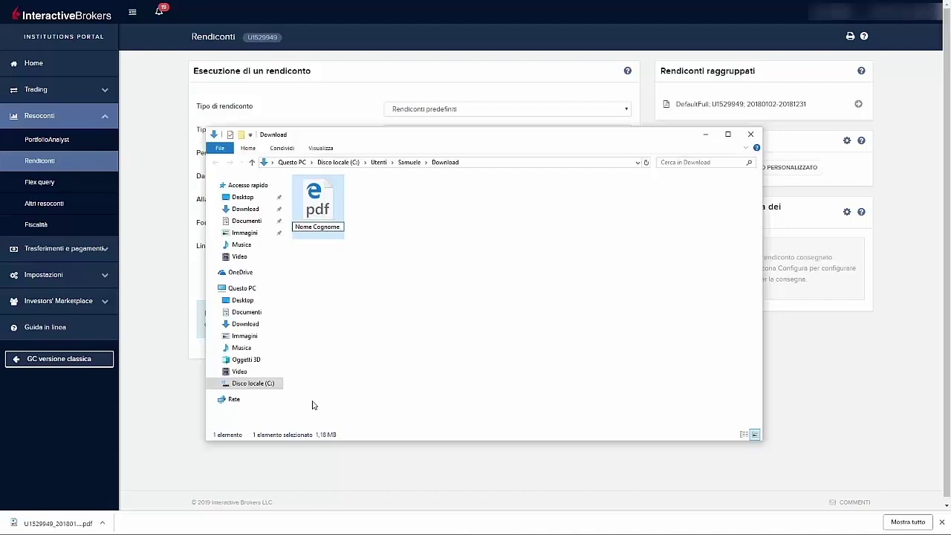
pyautogui.write(' 2018')
pyautogui.press('Return')
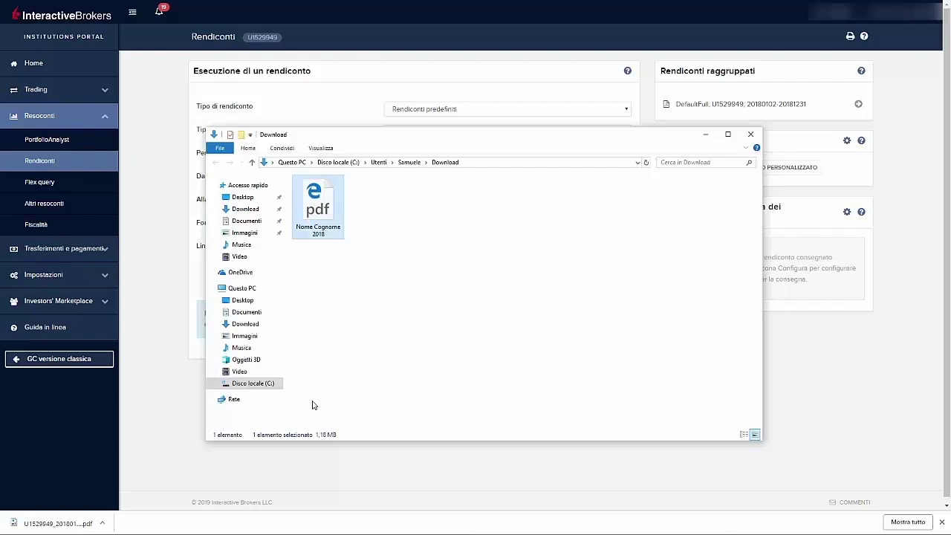
pyautogui.click(705, 138)
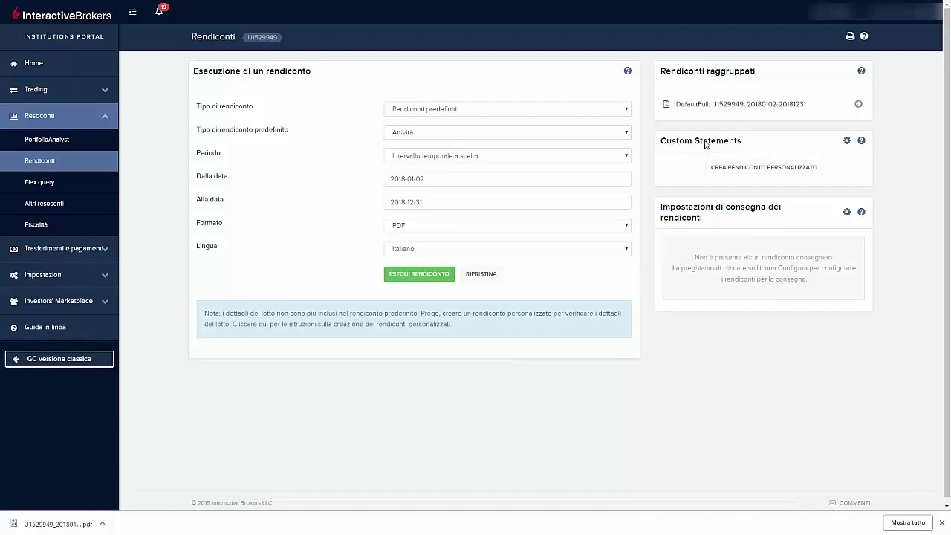
# Open the Flex query page under Resoconti for the first listed account, the one without the F suffix.
pyautogui.click(60, 179)
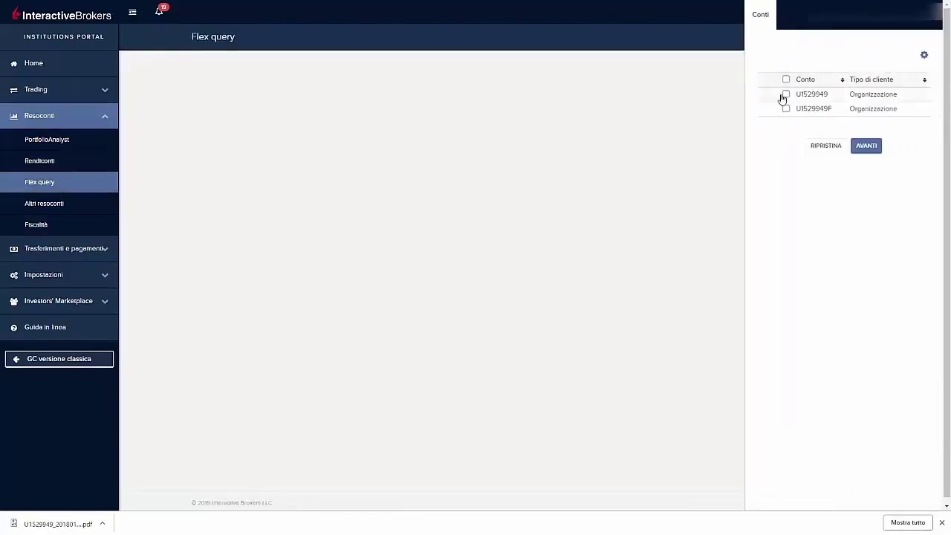
pyautogui.click(785, 96)
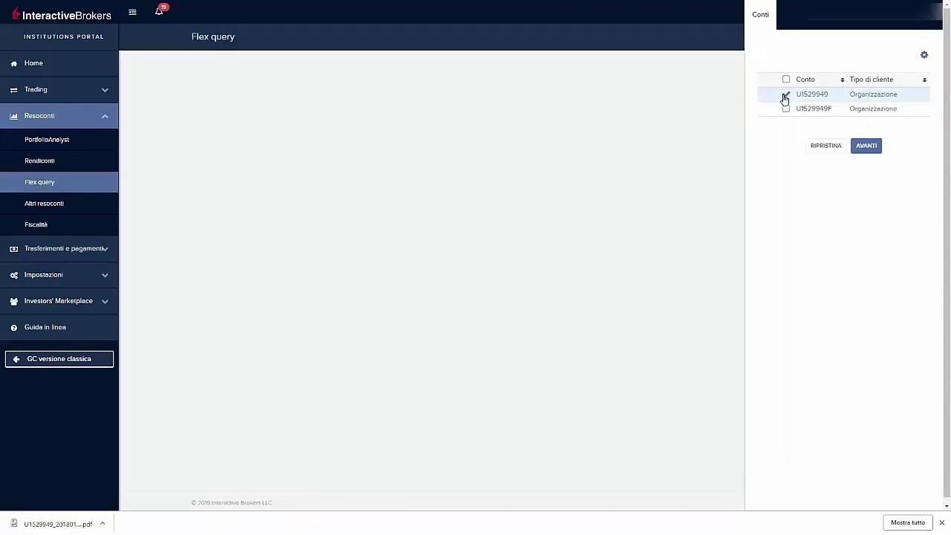
pyautogui.click(866, 146)
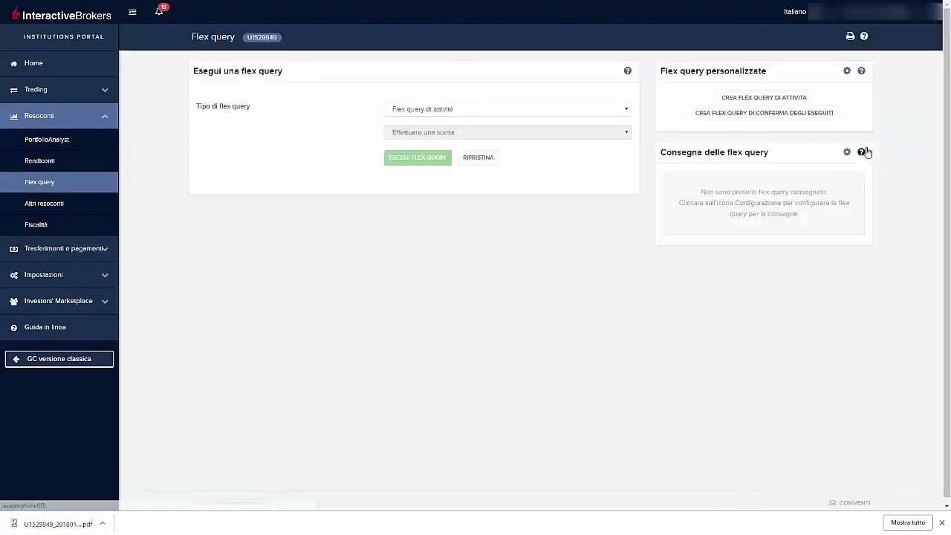
# Create a new custom activity flex query and name the request Nome Cognome 2018.
pyautogui.click(846, 75)
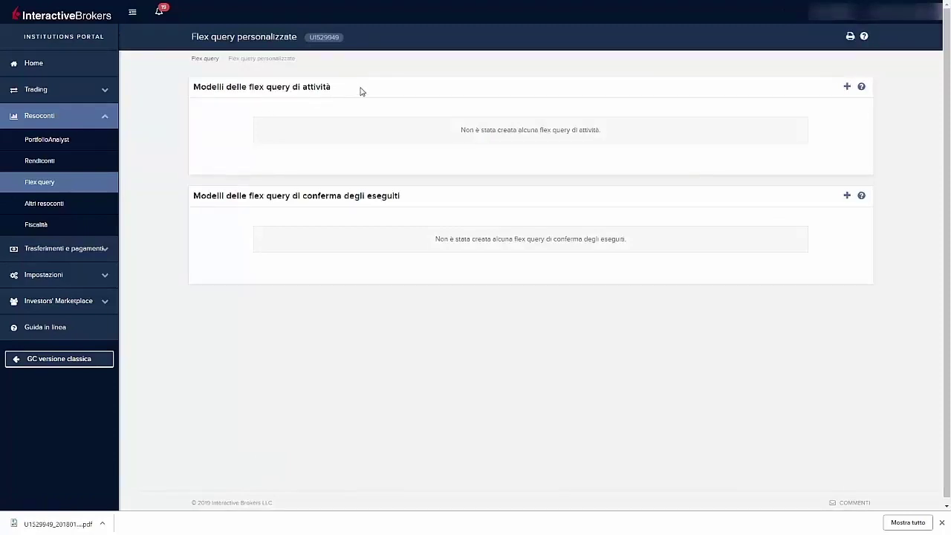
pyautogui.click(846, 87)
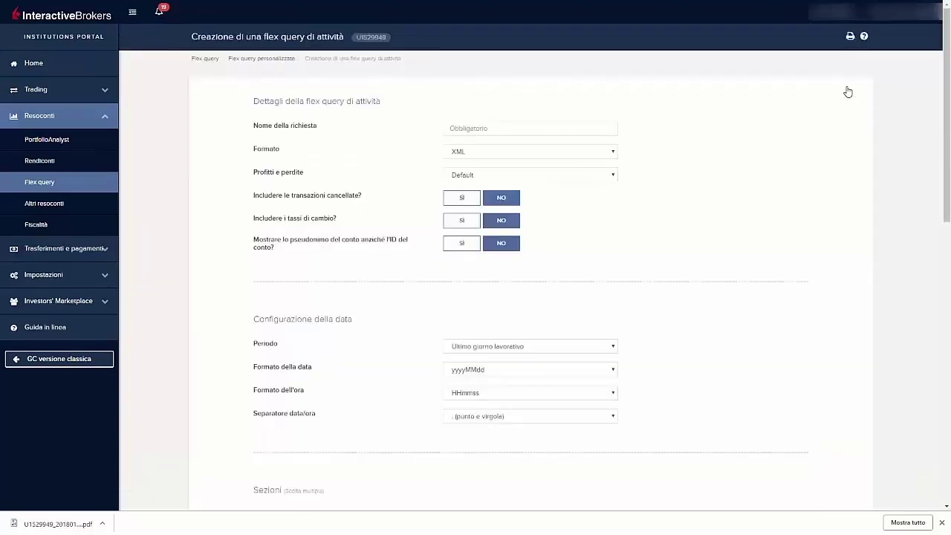
pyautogui.click(551, 132)
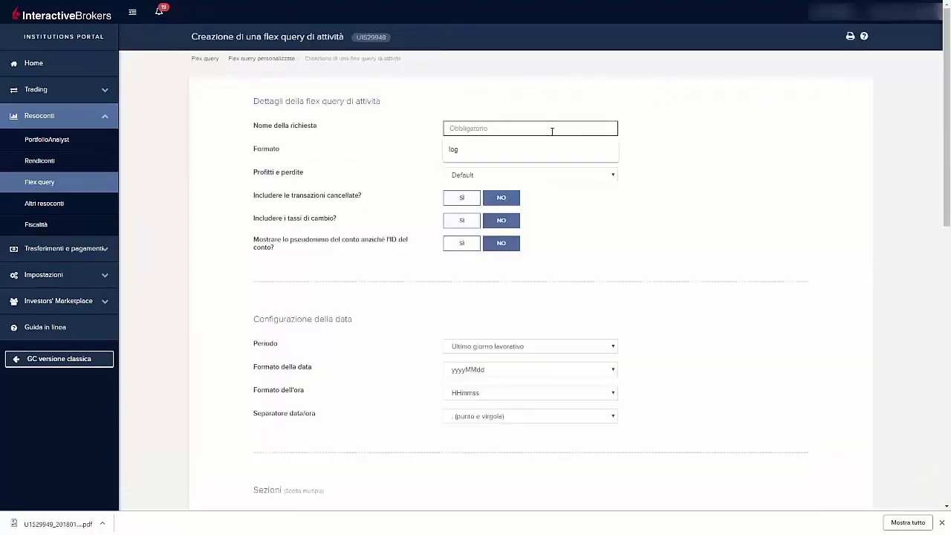
pyautogui.write('Nome Cognome 2018')
pyautogui.click(809, 95)
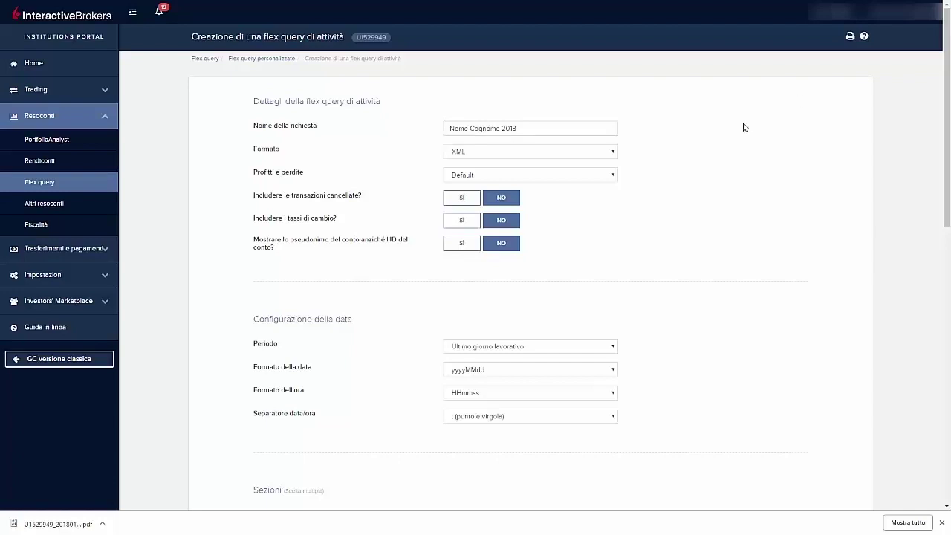
# Set the query's Periodo to Intervallo temporale personalizzato and its start date (Dalla data) to 2018-01-02.
pyautogui.scroll(-3, 720, 206)
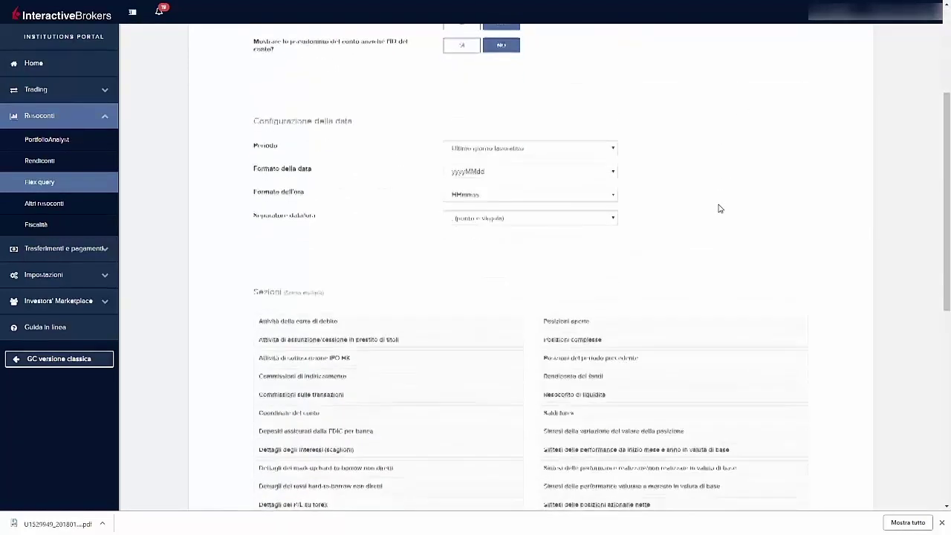
pyautogui.click(595, 153)
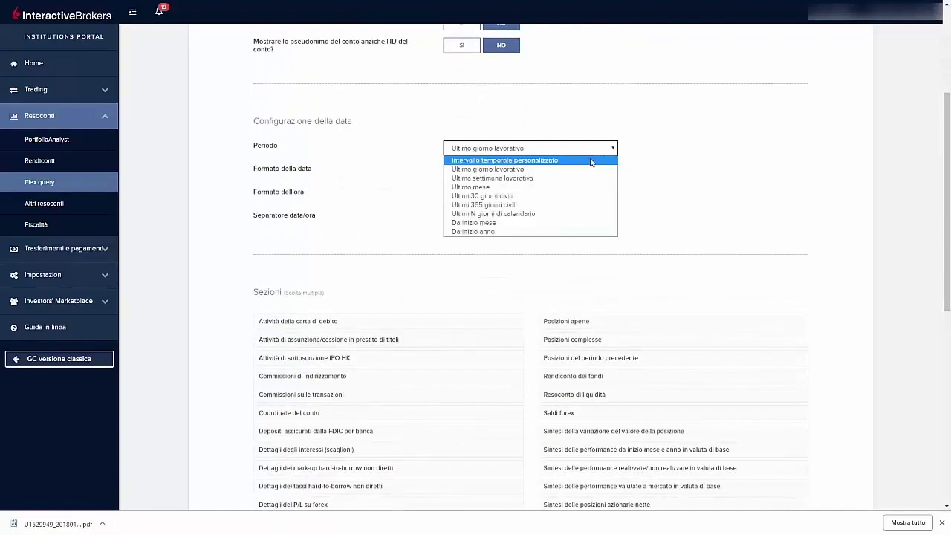
pyautogui.click(591, 161)
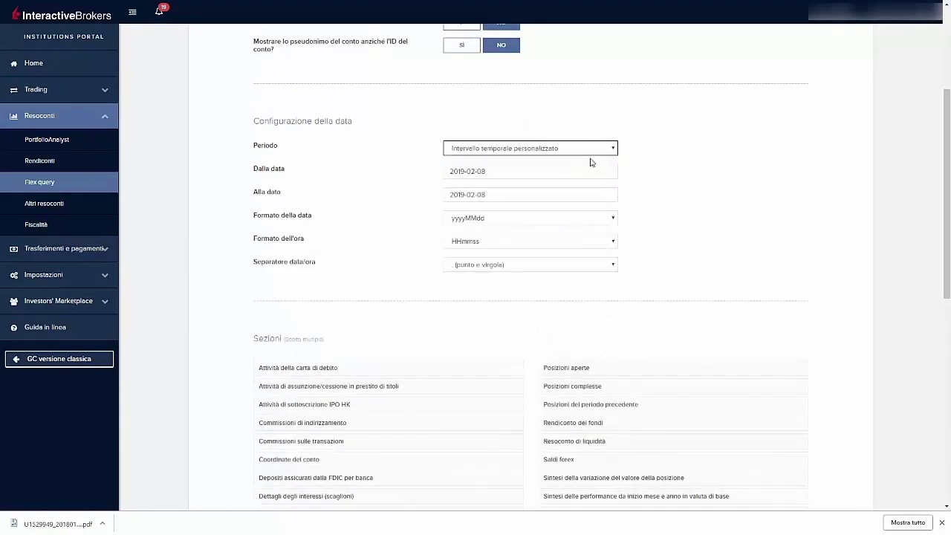
pyautogui.click(574, 171)
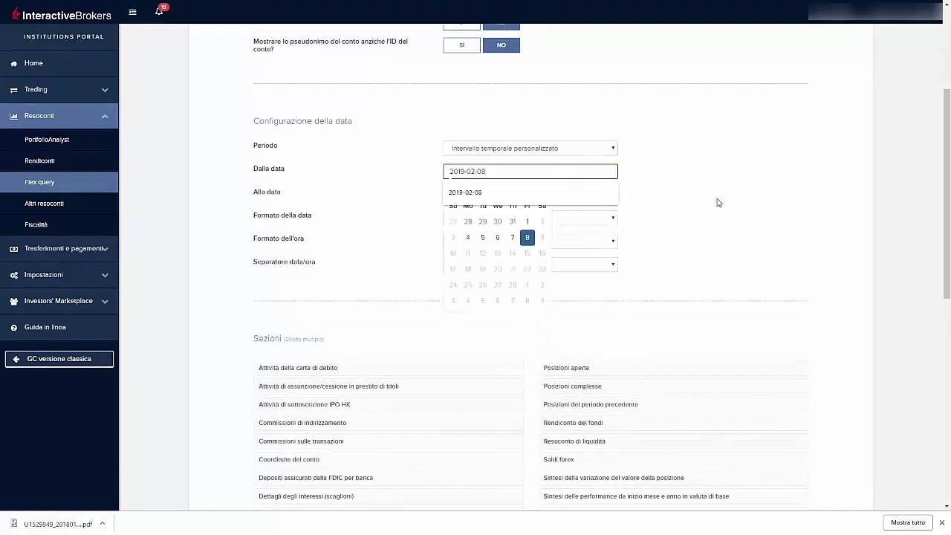
pyautogui.write('2018-01-02')
pyautogui.click(480, 221)
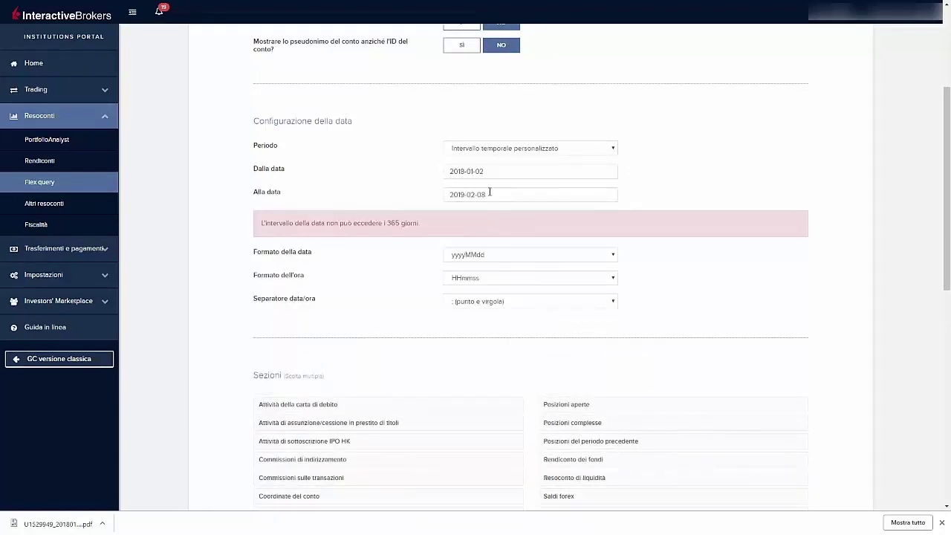
# Set the query's end date (Alla data) to 2018-12-31.
pyautogui.click(490, 193)
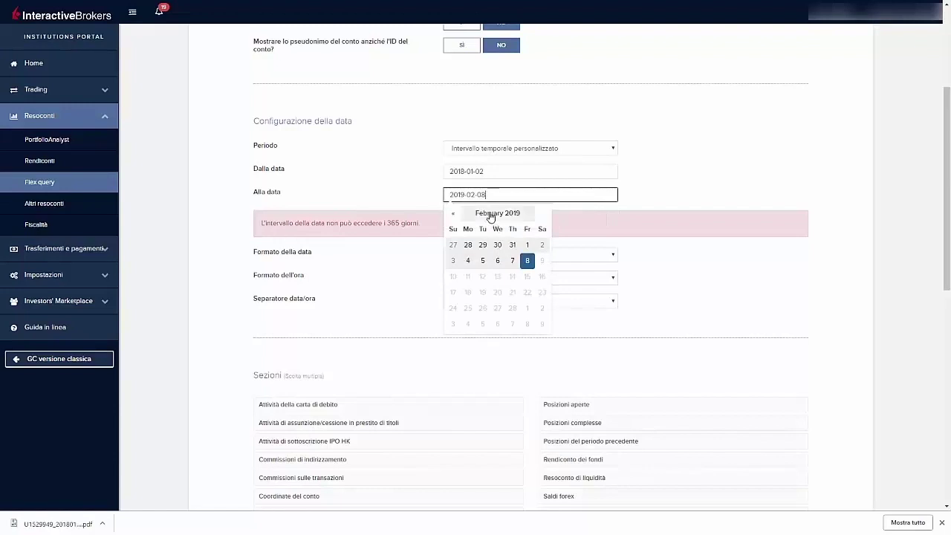
pyautogui.click(490, 216)
pyautogui.click(454, 215)
pyautogui.click(528, 295)
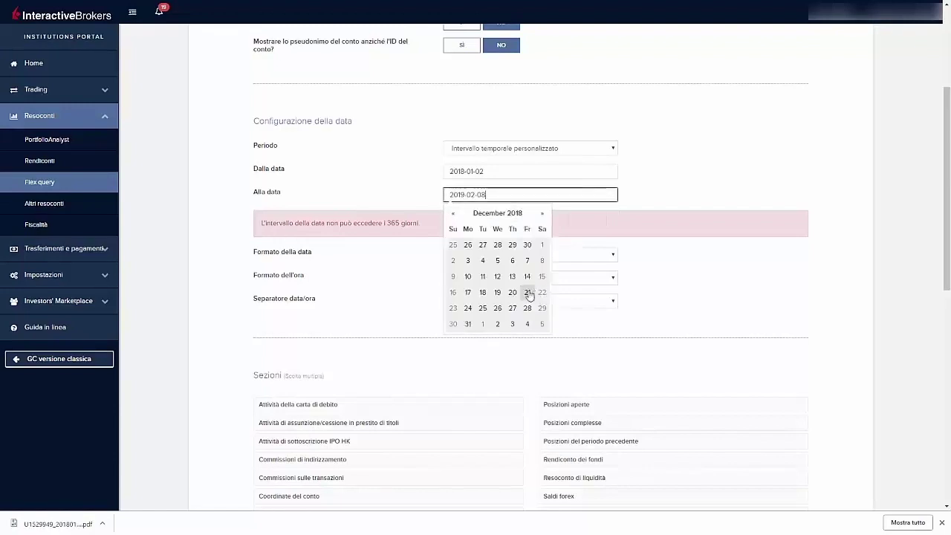
pyautogui.click(467, 323)
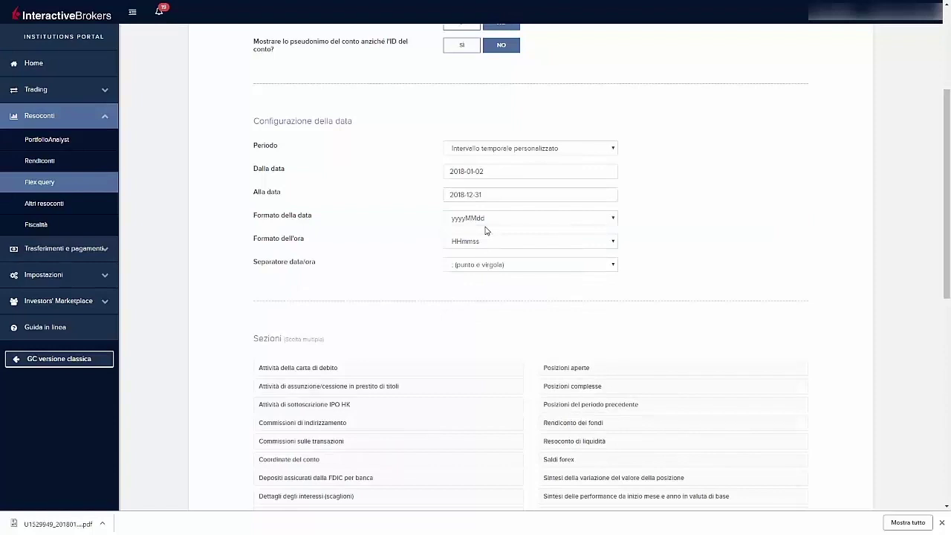
# Add the Attività della carta di debito and Attività di assunzione/cessione in prestito di titoli sections with all their fields and save each.
pyautogui.scroll(-2, 485, 230)
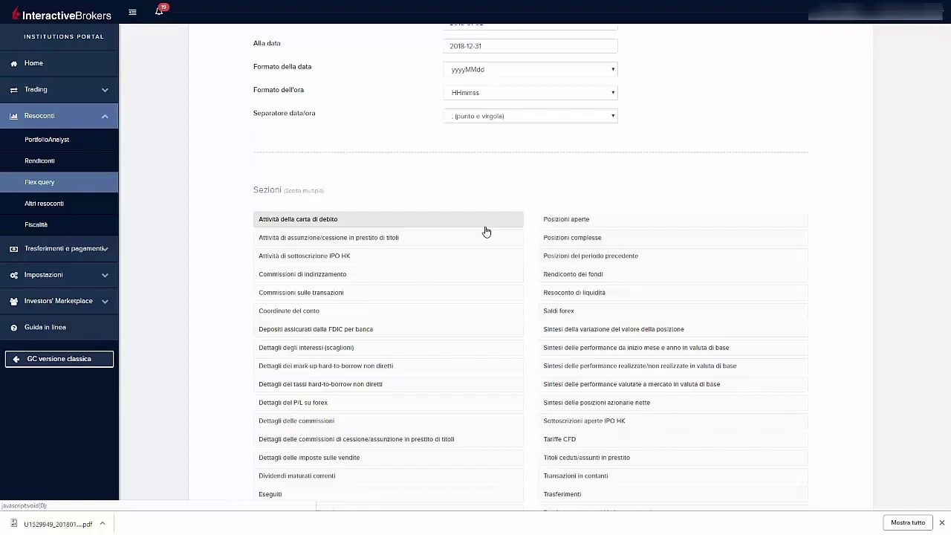
pyautogui.click(485, 231)
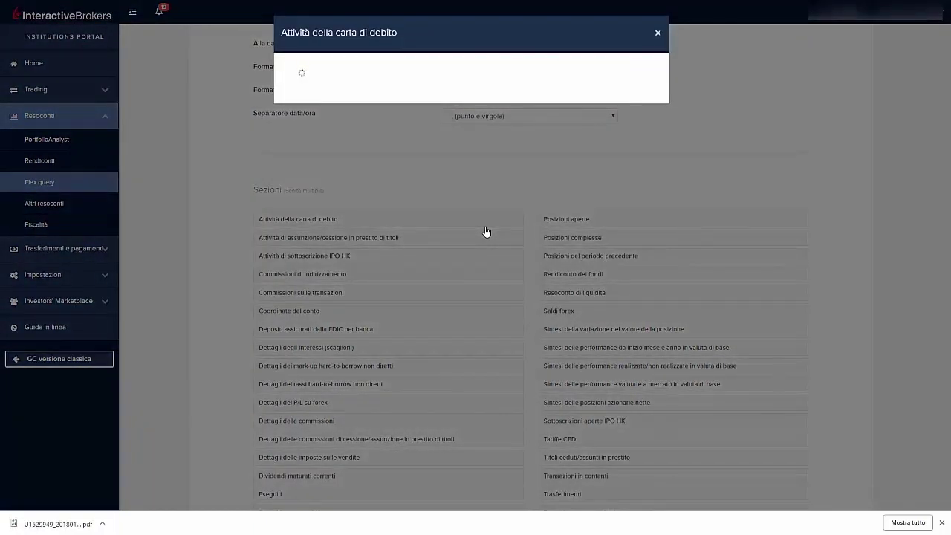
pyautogui.click(308, 77)
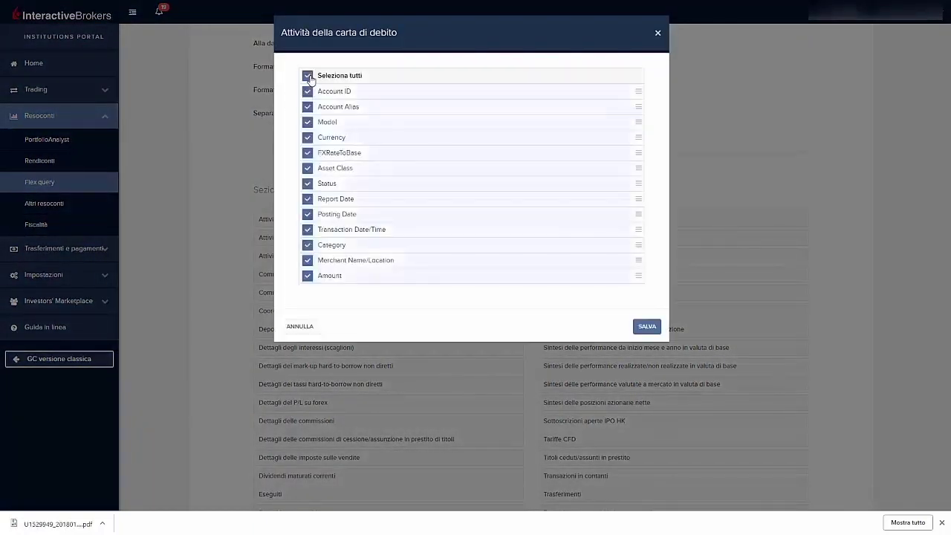
pyautogui.click(647, 326)
pyautogui.click(265, 238)
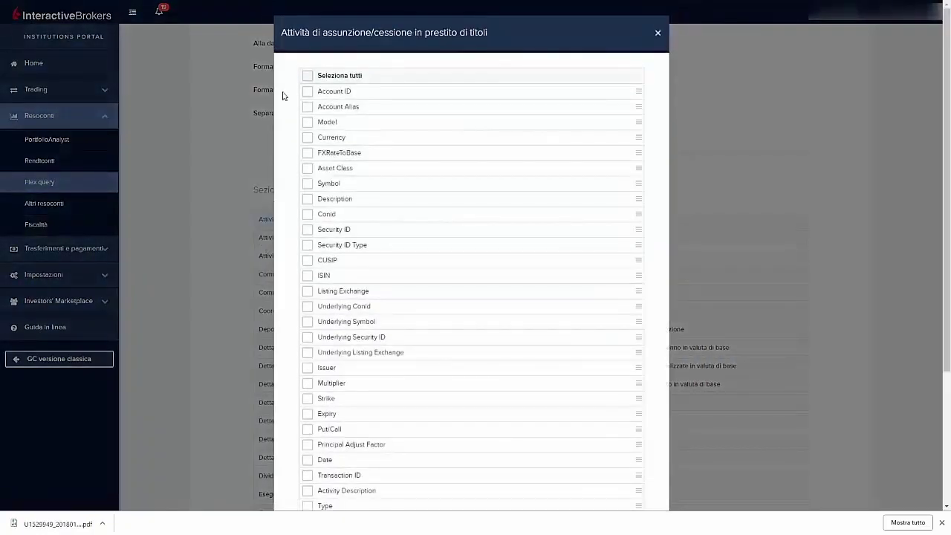
pyautogui.click(307, 76)
pyautogui.scroll(-3, 550, 333)
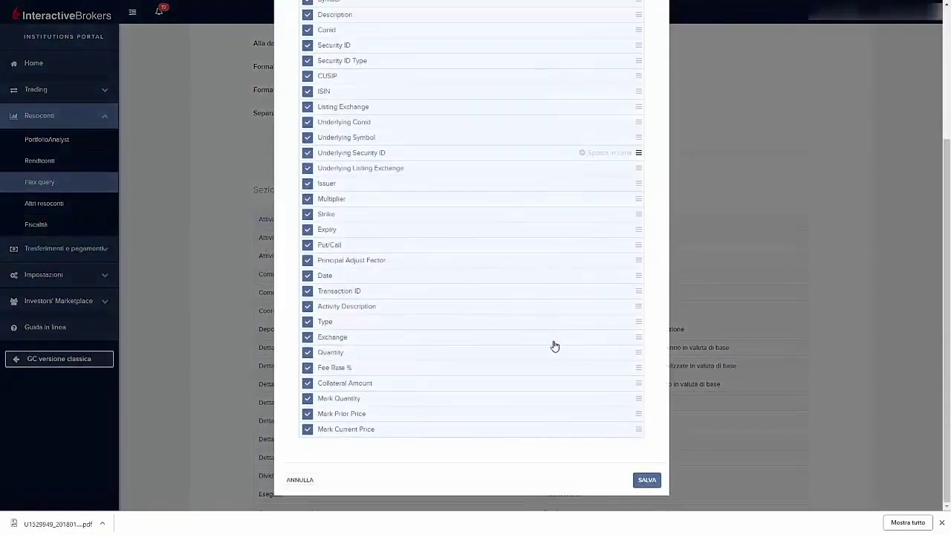
pyautogui.click(648, 481)
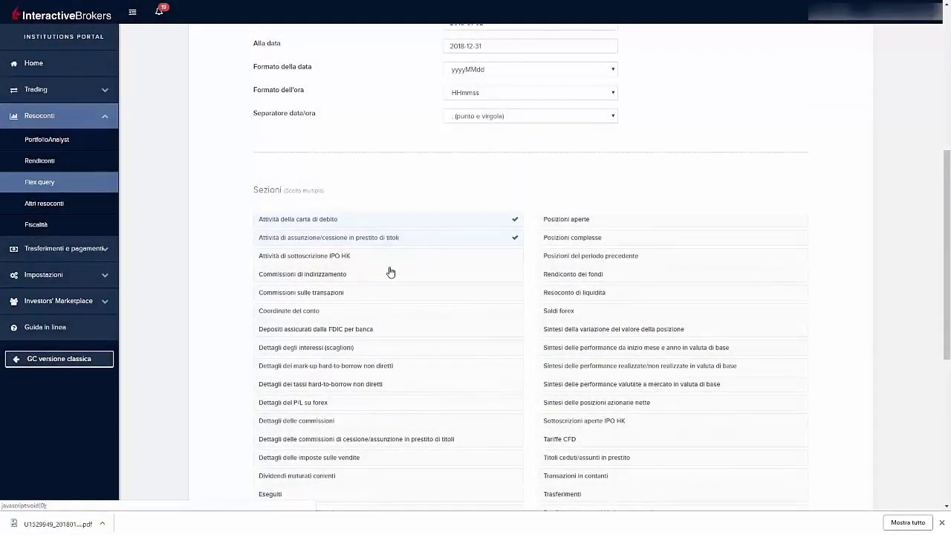
# Add the Attività di sottoscrizione IPO HK and Commissioni di indirizzamento sections with all their fields, saving each one.
pyautogui.click(384, 257)
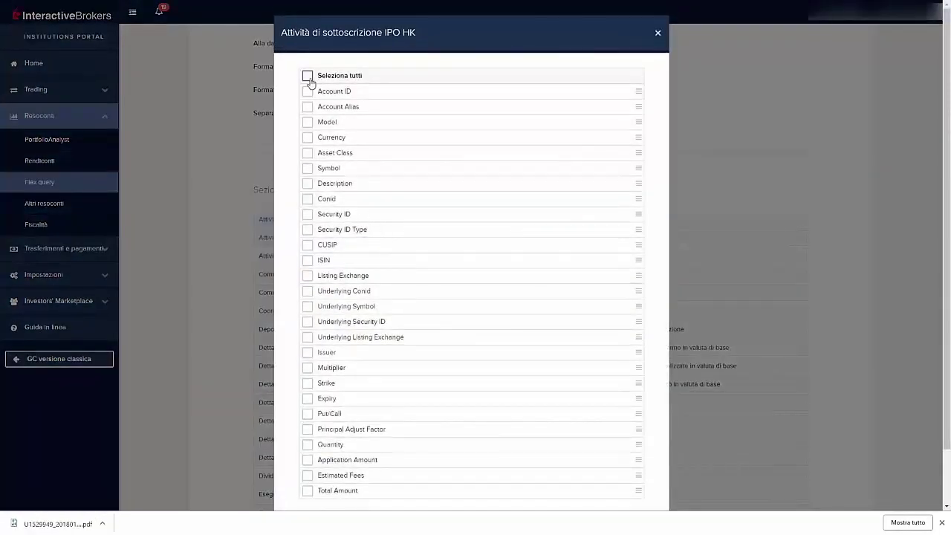
pyautogui.click(307, 76)
pyautogui.scroll(-3, 520, 267)
pyautogui.click(647, 480)
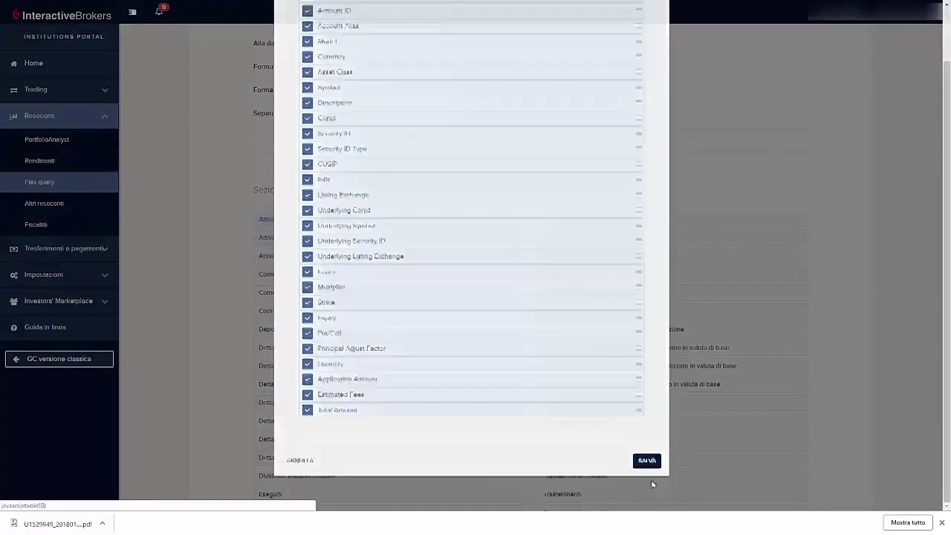
pyautogui.click(395, 278)
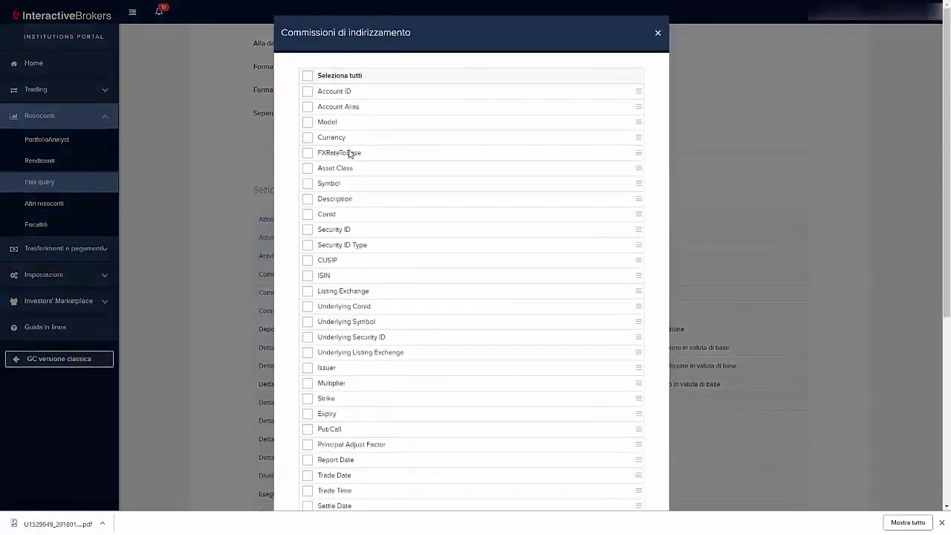
pyautogui.click(308, 75)
pyautogui.scroll(-5, 520, 334)
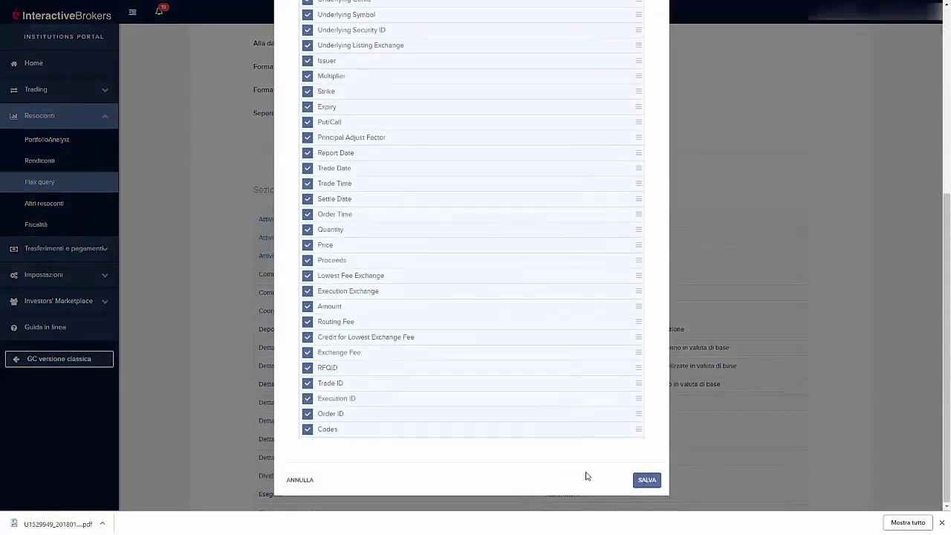
pyautogui.click(646, 480)
# Add the Commissioni sulle transazioni and Coordinate del conto sections with all their fields, saving each one.
pyautogui.click(376, 300)
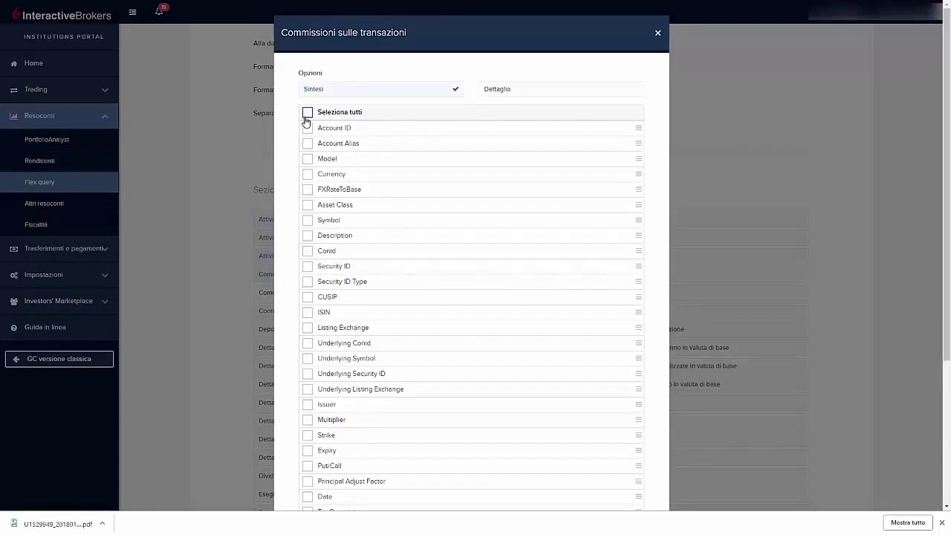
pyautogui.click(307, 113)
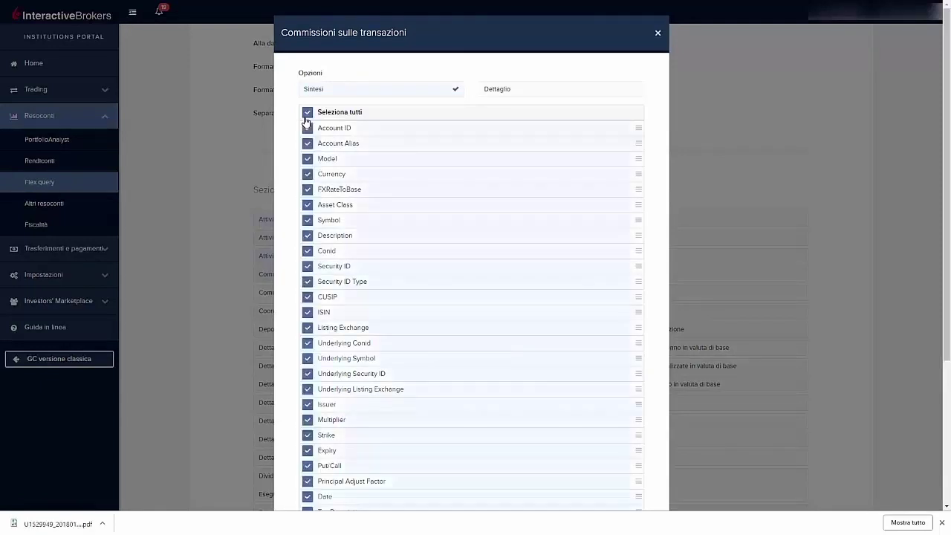
pyautogui.scroll(-5, 500, 161)
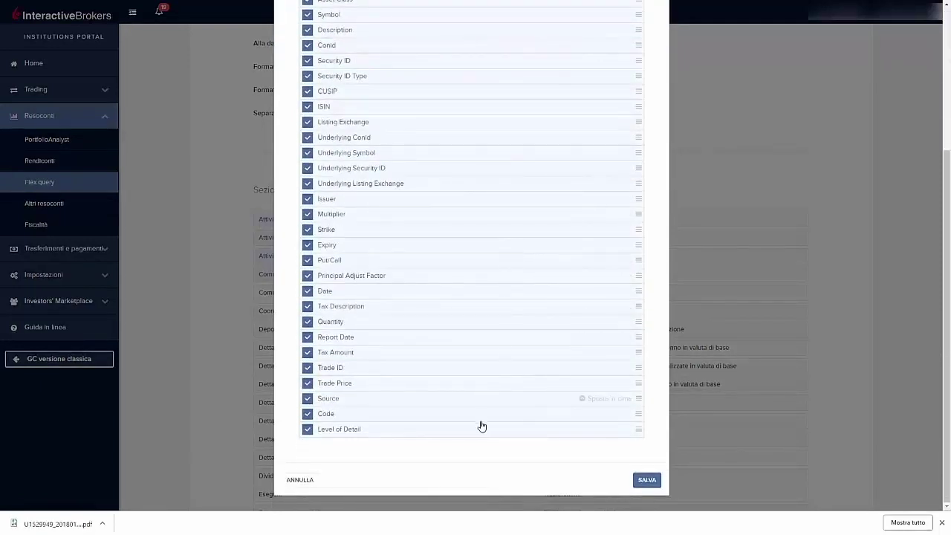
pyautogui.click(643, 480)
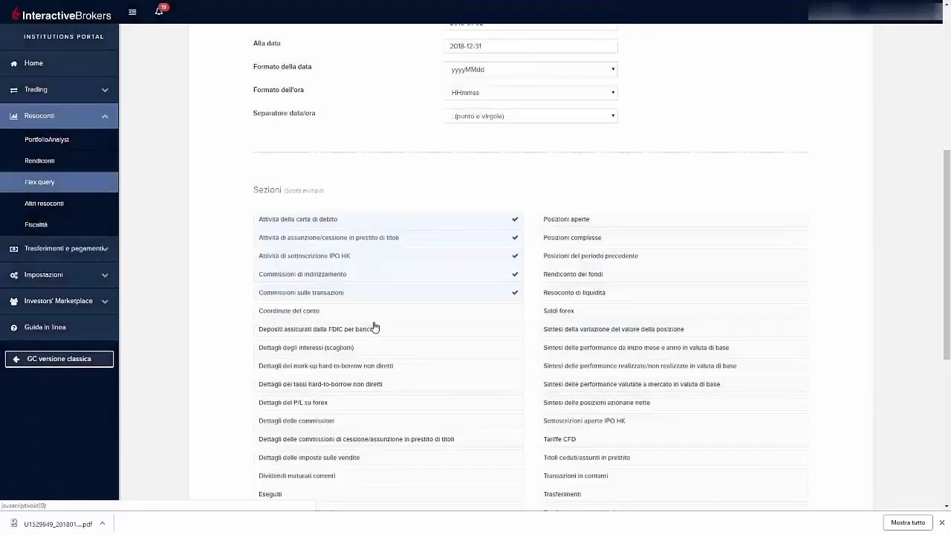
pyautogui.click(356, 314)
pyautogui.click(308, 72)
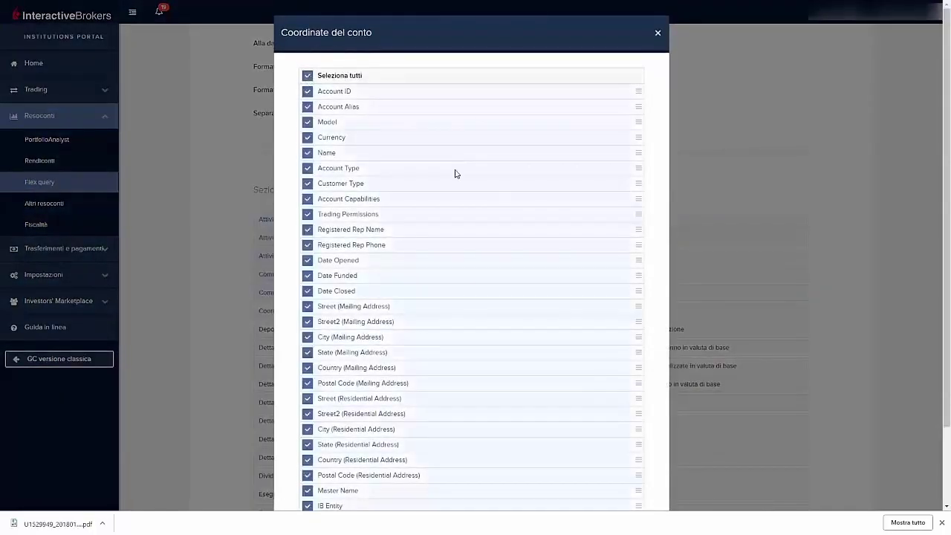
pyautogui.scroll(-5, 609, 343)
pyautogui.click(646, 482)
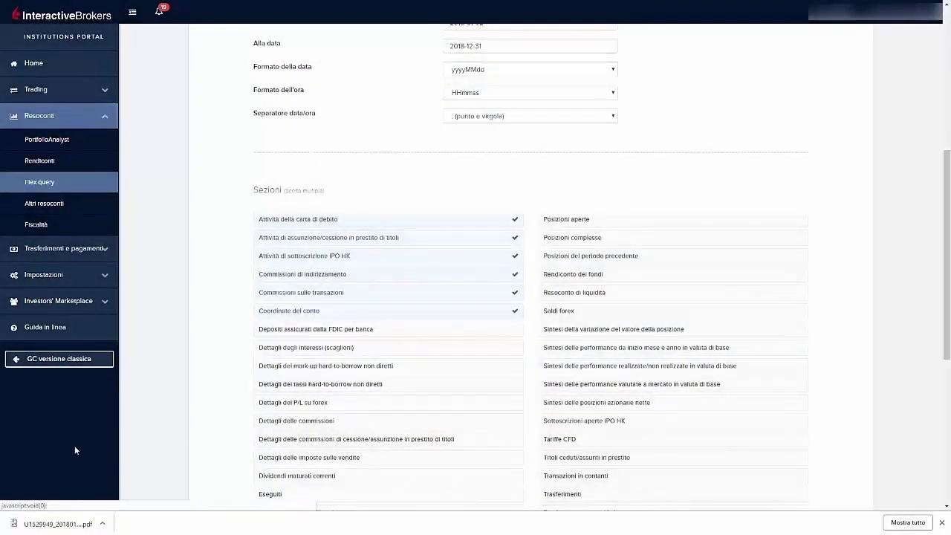
# Add the Depositi assicurati dalla FDIC per banca and Dettagli degli interessi (scaglioni) sections with all their fields, saving each one.
pyautogui.click(282, 328)
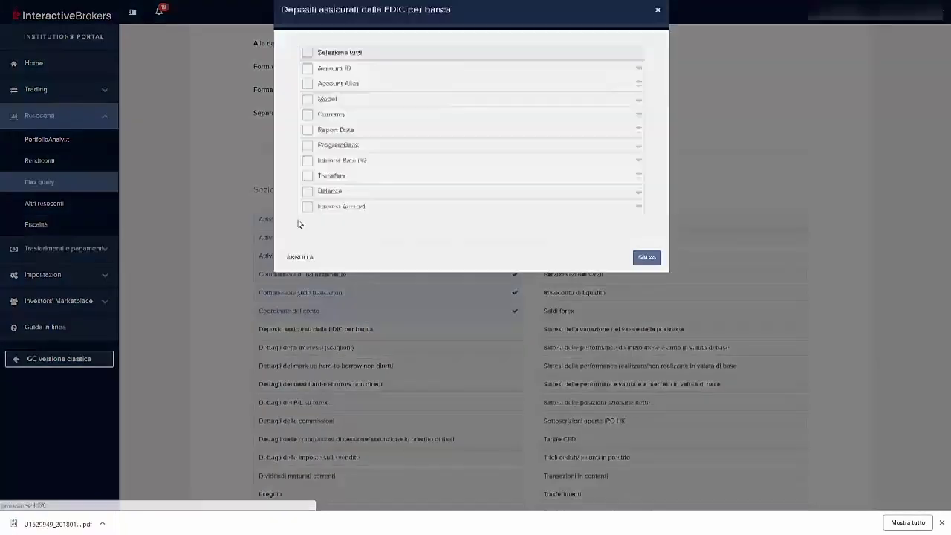
pyautogui.click(307, 76)
pyautogui.click(645, 279)
pyautogui.click(312, 248)
pyautogui.click(307, 76)
pyautogui.click(646, 449)
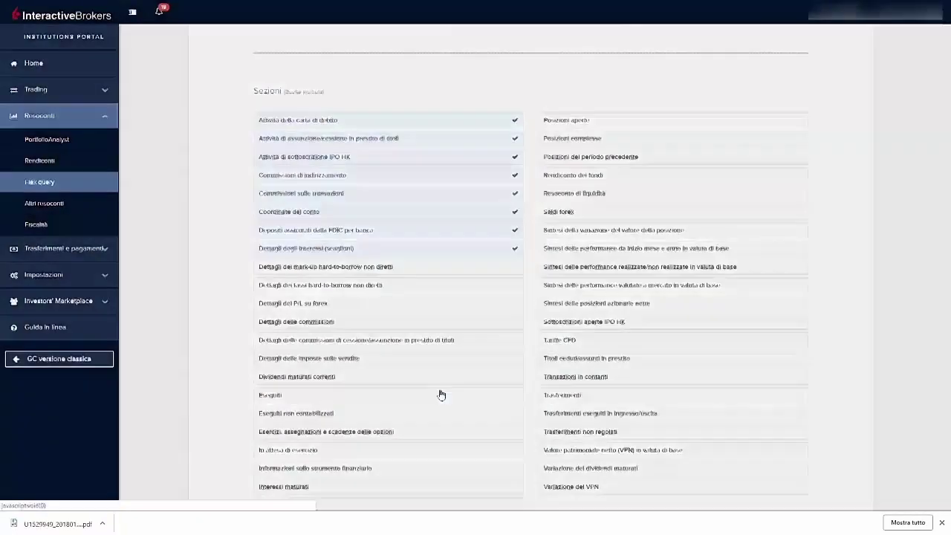
# Add the sections for hard-to-borrow non diretti details, Dettagli dei mark-up and Dettagli dei tassi, with all their fields, saving each one.
pyautogui.click(312, 267)
pyautogui.click(306, 76)
pyautogui.scroll(-5, 475, 297)
pyautogui.click(645, 482)
pyautogui.click(312, 285)
pyautogui.click(306, 76)
pyautogui.scroll(-5, 475, 297)
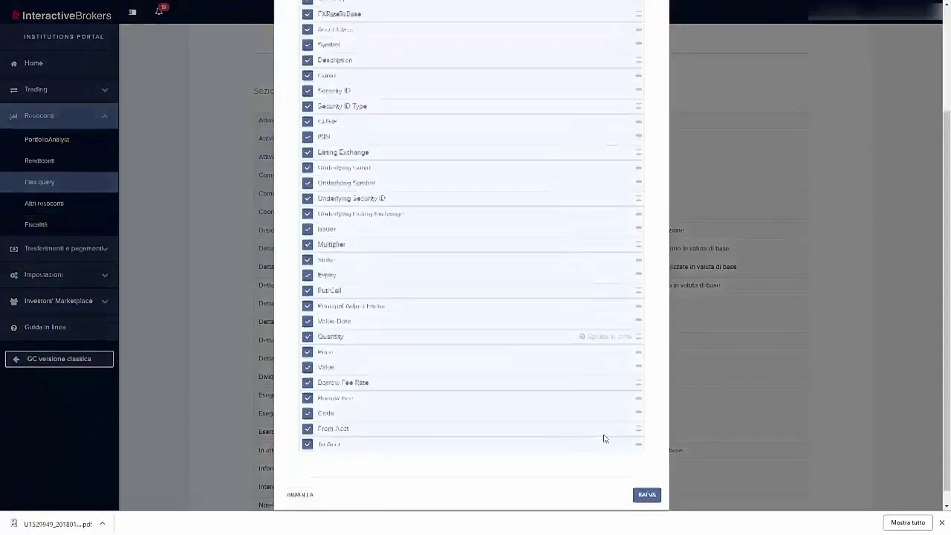
pyautogui.click(646, 495)
# Add the Dettagli del P/L su forex and Dettagli delle commissioni sections with all their fields, saving each one.
pyautogui.click(311, 303)
pyautogui.click(307, 110)
pyautogui.click(645, 393)
pyautogui.click(312, 321)
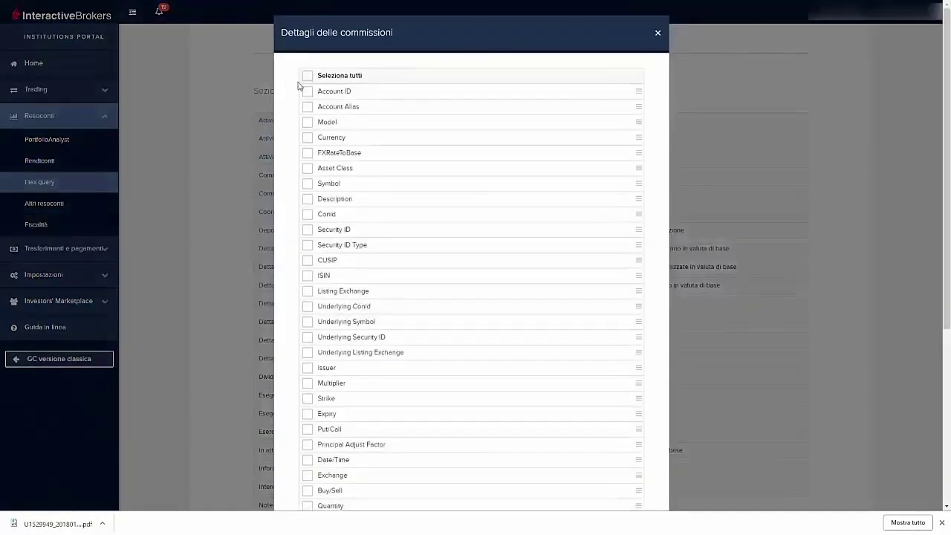
pyautogui.click(307, 75)
pyautogui.scroll(-5, 475, 297)
pyautogui.click(643, 369)
# Add the Dettagli delle commissioni di cessione/assunzione in prestito di titoli and Dettagli delle imposte sulle vendite sections with all fields, saving each one.
pyautogui.click(312, 340)
pyautogui.click(306, 76)
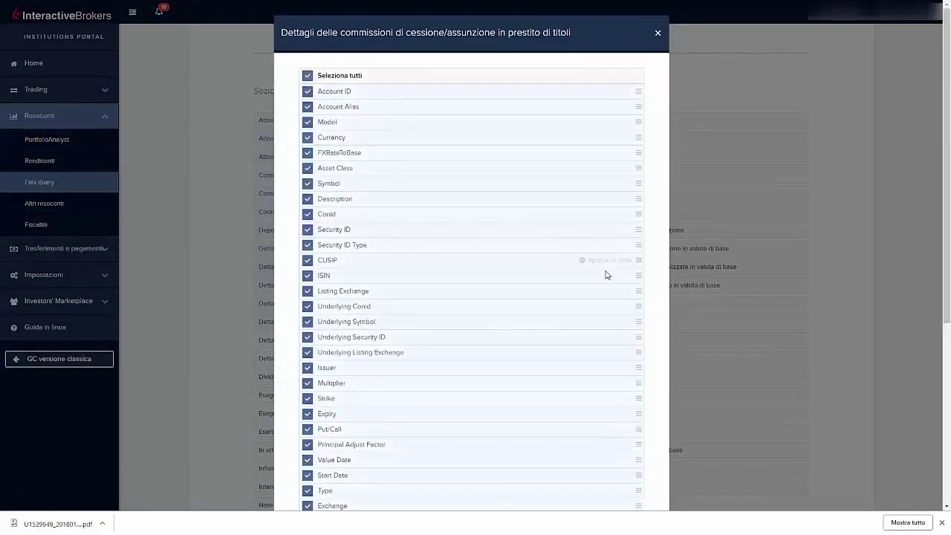
pyautogui.scroll(-5, 475, 297)
pyautogui.click(646, 481)
pyautogui.click(312, 357)
pyautogui.click(307, 75)
pyautogui.scroll(-5, 475, 297)
pyautogui.click(645, 481)
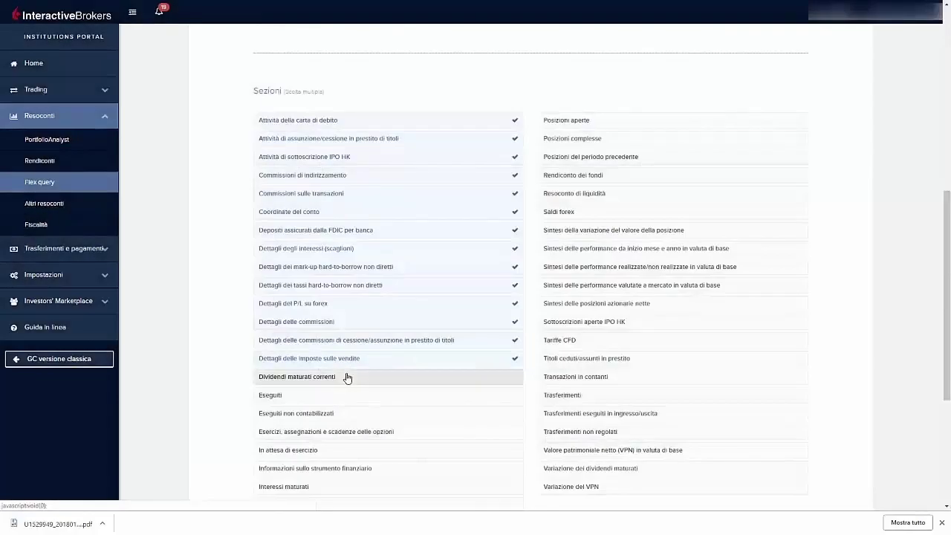
# Add the Dividendi maturati correnti and Eseguiti sections with all their fields, saving each one.
pyautogui.click(346, 376)
pyautogui.press('Escape')
pyautogui.click(348, 395)
pyautogui.click(307, 149)
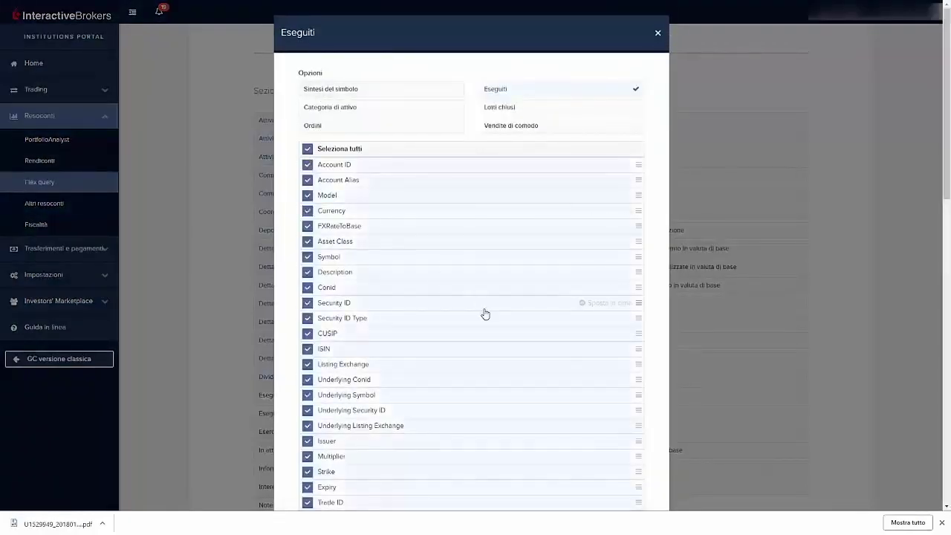
pyautogui.scroll(-5, 484, 314)
pyautogui.click(643, 479)
# Add the Eseguiti non contabilizzati and Esercizi, assegnazioni e scadenze delle opzioni sections with all their fields, saving each one.
pyautogui.click(433, 407)
pyautogui.click(306, 76)
pyautogui.scroll(-5, 483, 314)
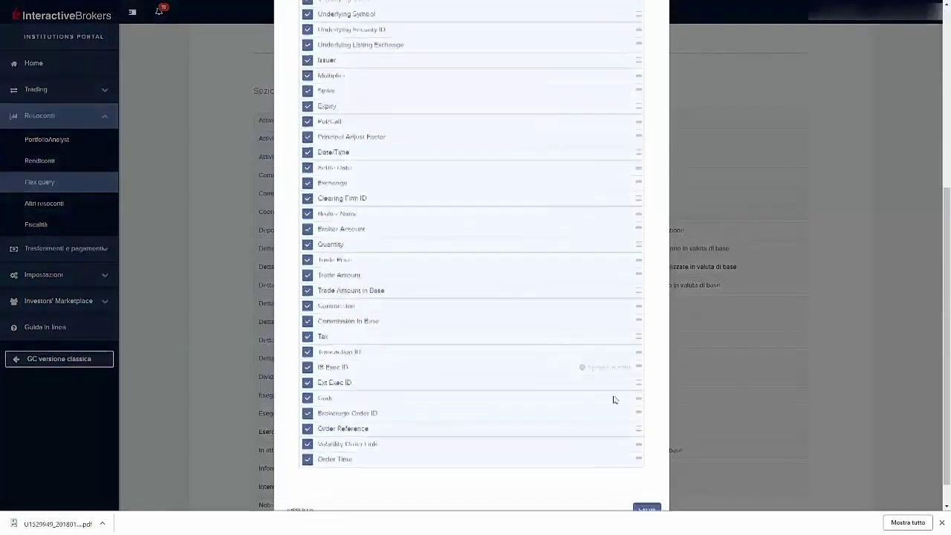
pyautogui.click(644, 479)
pyautogui.click(349, 430)
pyautogui.click(307, 76)
pyautogui.scroll(-5, 484, 315)
pyautogui.click(646, 479)
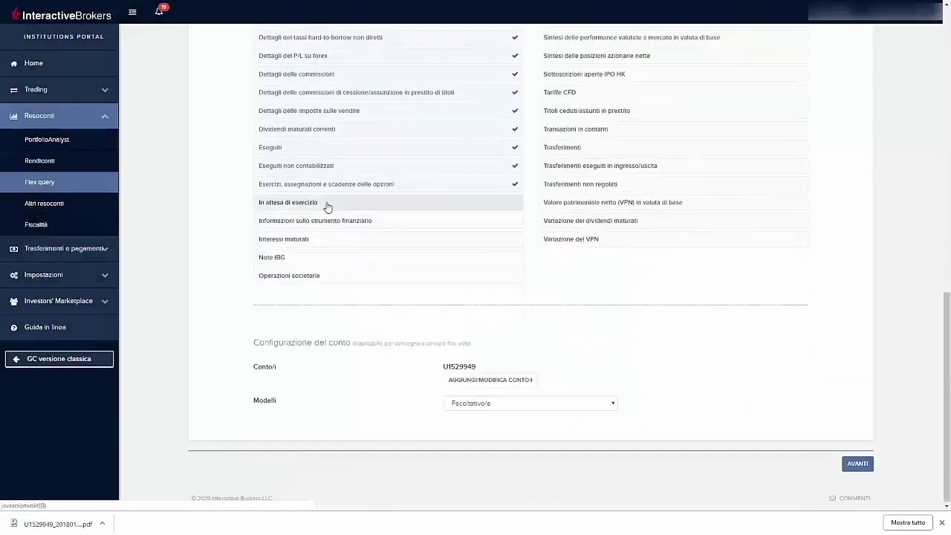
# Add the In attesa di esercizio and Informazioni sullo strumento finanziario sections with all their fields, saving each one.
pyautogui.click(329, 206)
pyautogui.press('Escape')
pyautogui.click(324, 244)
pyautogui.click(306, 75)
pyautogui.scroll(-5, 483, 314)
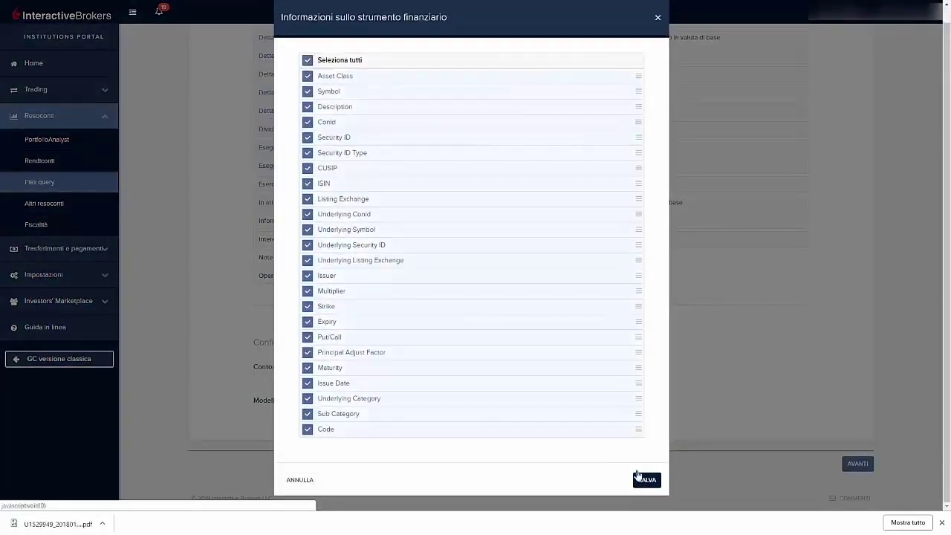
pyautogui.click(645, 477)
# Add the Interessi maturati and Note IBG sections with all their fields, saving each one.
pyautogui.click(284, 238)
pyautogui.click(308, 74)
pyautogui.click(643, 295)
pyautogui.click(425, 257)
pyautogui.click(307, 76)
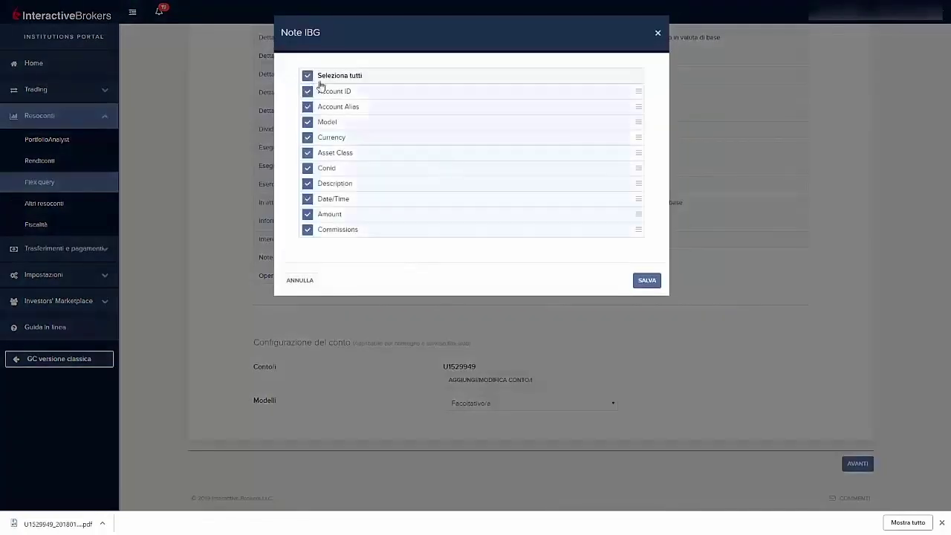
pyautogui.click(646, 278)
# Add the Operazioni societarie and Posizioni aperte sections with all their fields, saving each one.
pyautogui.click(325, 276)
pyautogui.click(306, 76)
pyautogui.scroll(-5, 539, 343)
pyautogui.click(646, 440)
pyautogui.scroll(5, 598, 274)
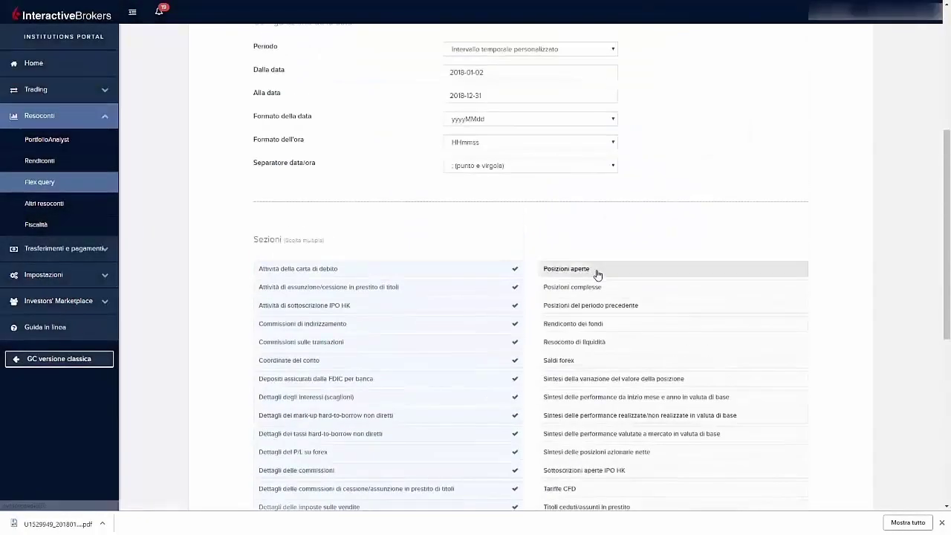
pyautogui.click(599, 274)
pyautogui.click(307, 112)
pyautogui.scroll(-5, 484, 314)
pyautogui.click(645, 479)
# Add the Posizioni complesse and Posizioni del periodo precedente sections with all their fields, saving each one.
pyautogui.click(599, 289)
pyautogui.click(307, 112)
pyautogui.scroll(-5, 483, 315)
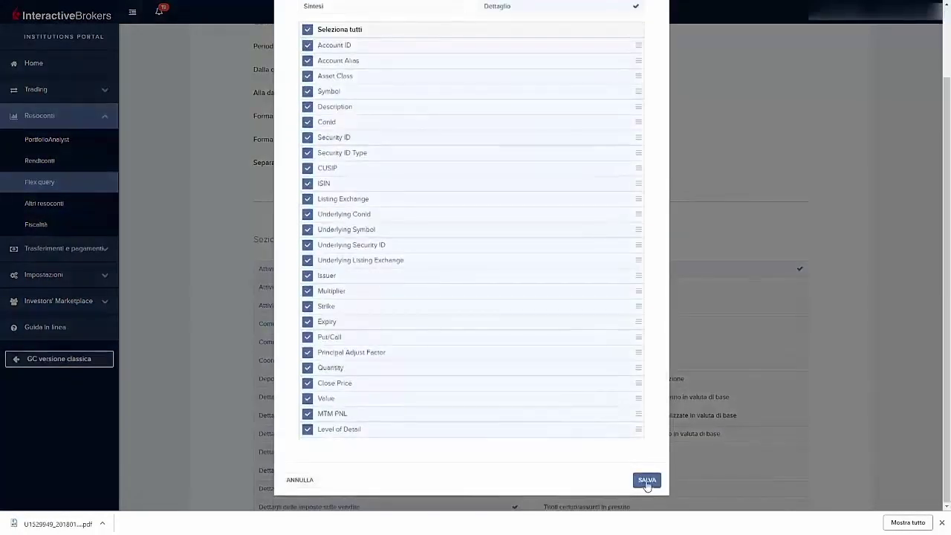
pyautogui.click(646, 479)
pyautogui.click(586, 207)
pyautogui.click(307, 74)
pyautogui.scroll(-5, 484, 314)
pyautogui.click(646, 479)
# Add the Rendiconto dei fondi and Resoconto di liquidità sections with all their fields, saving each one.
pyautogui.click(586, 223)
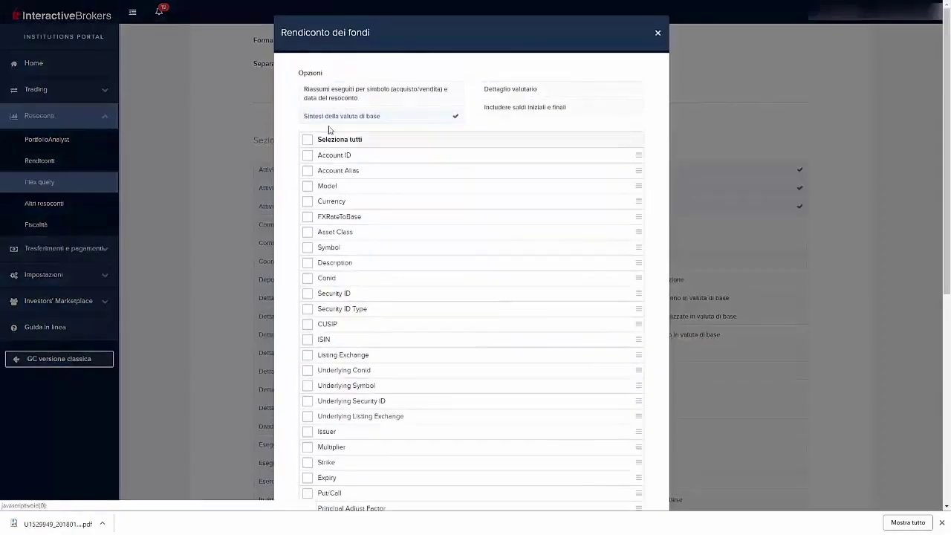
pyautogui.click(307, 139)
pyautogui.scroll(-5, 483, 314)
pyautogui.click(645, 484)
pyautogui.click(611, 243)
pyautogui.click(307, 139)
pyautogui.scroll(-5, 484, 314)
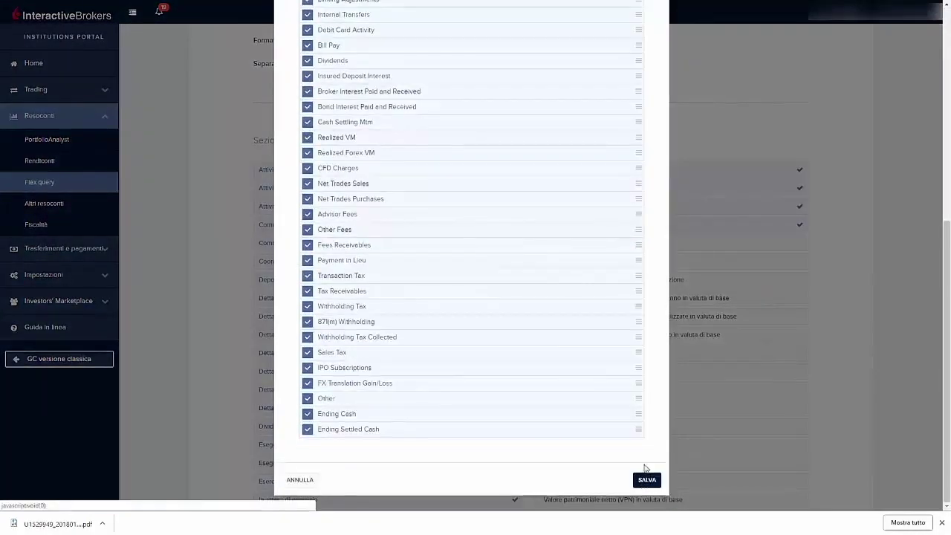
pyautogui.click(645, 480)
# Add the Saldi forex and Sintesi della variazione del valore della posizione sections with all their fields, saving each one.
pyautogui.click(598, 261)
pyautogui.click(307, 112)
pyautogui.click(646, 424)
pyautogui.click(599, 279)
pyautogui.click(306, 75)
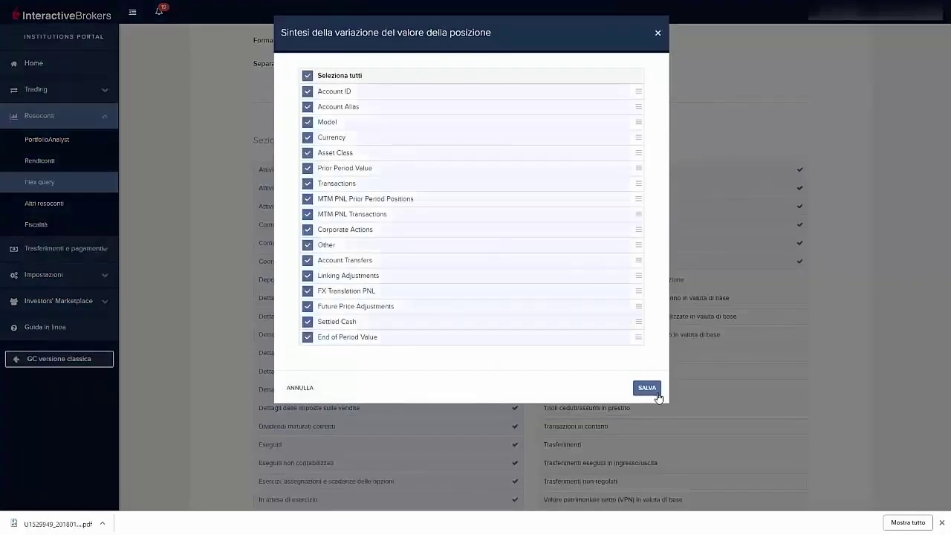
pyautogui.click(645, 387)
# Add the performance summaries da inizio mese e anno and realizzate/non realizzate in valuta di base with all fields, saving each one.
pyautogui.click(599, 297)
pyautogui.click(307, 74)
pyautogui.scroll(-5, 424, 216)
pyautogui.click(646, 480)
pyautogui.click(595, 312)
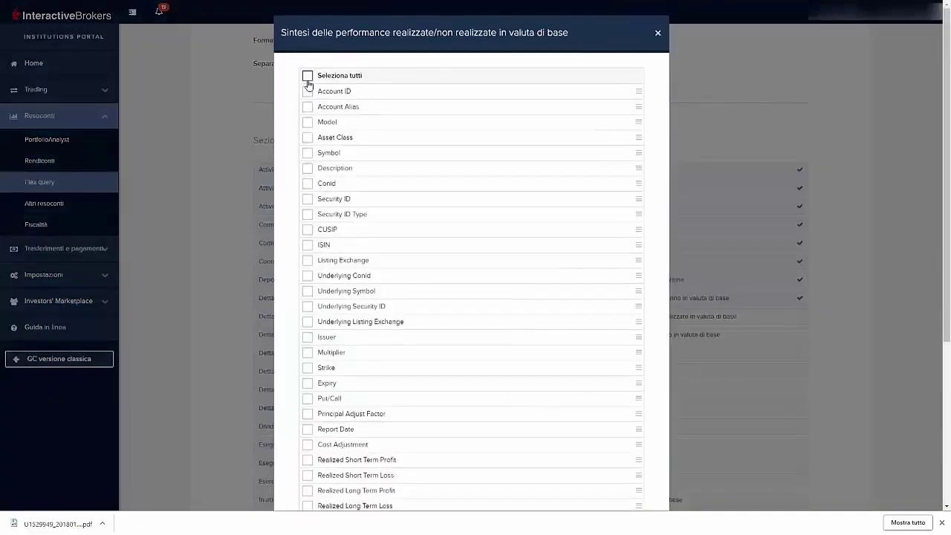
pyautogui.click(307, 74)
pyautogui.scroll(-5, 483, 314)
pyautogui.click(645, 480)
# Add the Sintesi delle performance valutate a mercato and Sintesi delle posizioni azionarie nette sections with all their fields, saving each one.
pyautogui.click(599, 334)
pyautogui.click(307, 74)
pyautogui.scroll(-5, 483, 315)
pyautogui.click(645, 480)
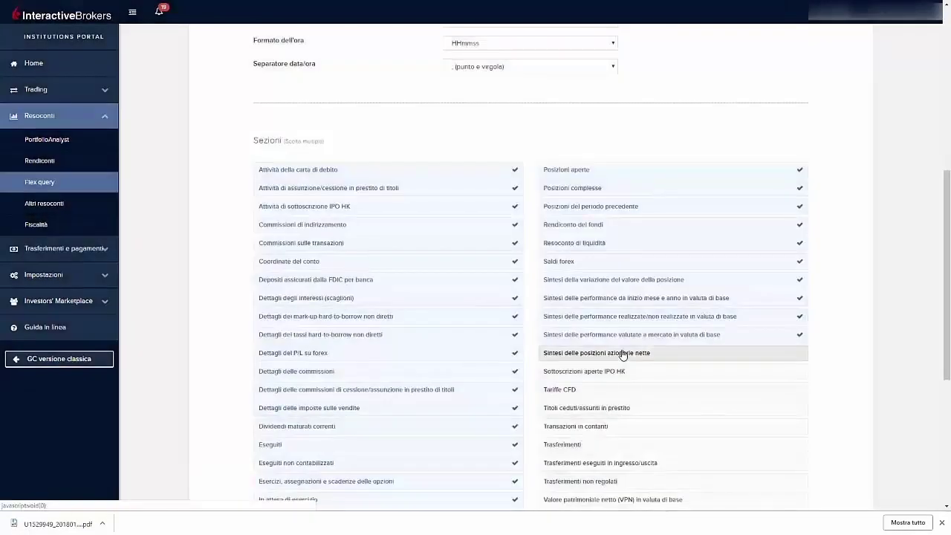
pyautogui.click(599, 352)
pyautogui.click(307, 74)
pyautogui.scroll(-5, 479, 295)
pyautogui.click(646, 480)
# Add the Sottoscrizioni aperte IPO HK and Tariffe CFD sections with all their fields, saving each one.
pyautogui.click(632, 369)
pyautogui.click(307, 74)
pyautogui.scroll(-5, 480, 295)
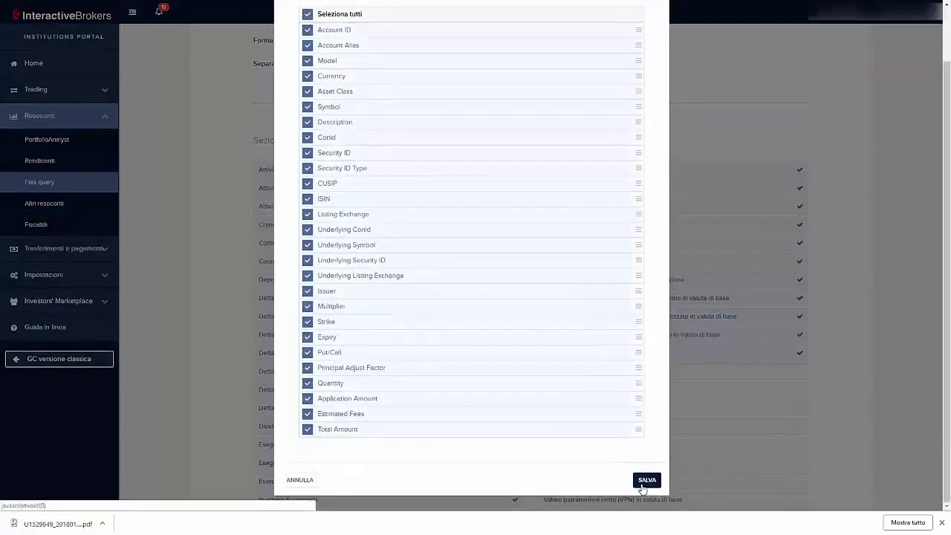
pyautogui.click(645, 480)
pyautogui.click(599, 387)
pyautogui.click(306, 74)
pyautogui.scroll(-5, 480, 295)
pyautogui.click(645, 480)
# Add the Titoli ceduti/assunti in prestito and Transazioni in contanti sections with all their fields, saving each one.
pyautogui.click(599, 405)
pyautogui.click(307, 75)
pyautogui.scroll(-5, 479, 295)
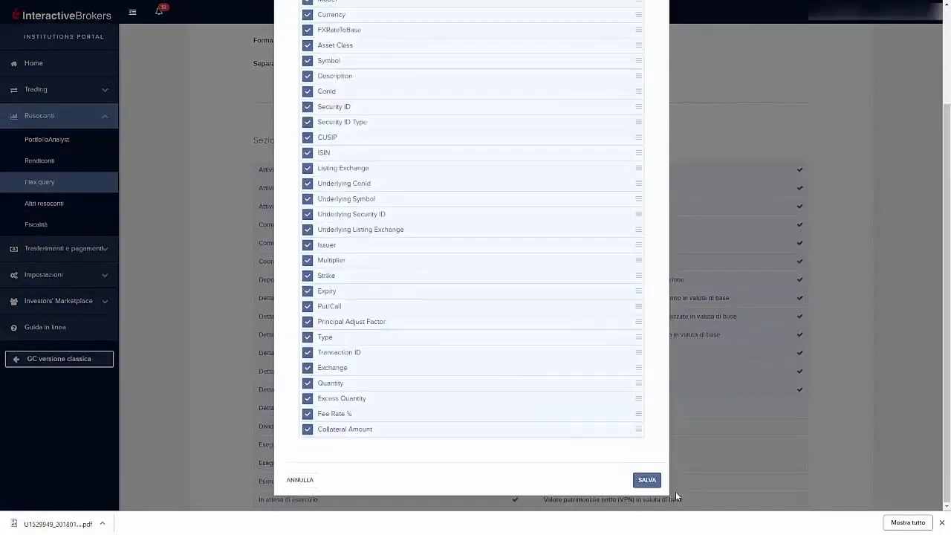
pyautogui.click(645, 479)
pyautogui.click(599, 424)
pyautogui.click(307, 219)
pyautogui.scroll(-5, 480, 295)
pyautogui.click(645, 480)
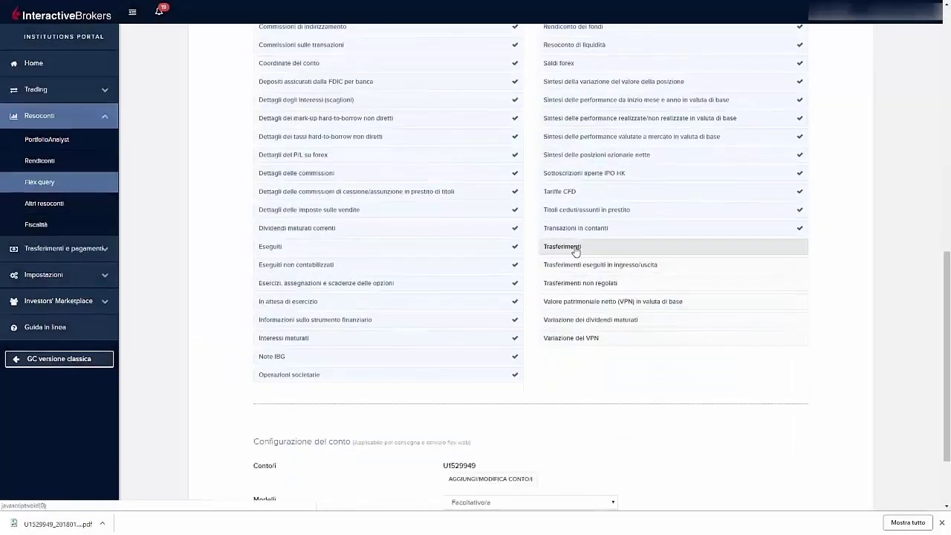
# Add the Trasferimenti and Trasferimenti eseguiti in ingresso/uscita sections with all their fields, saving each one.
pyautogui.click(599, 244)
pyautogui.click(300, 74)
pyautogui.scroll(-5, 480, 294)
pyautogui.click(647, 490)
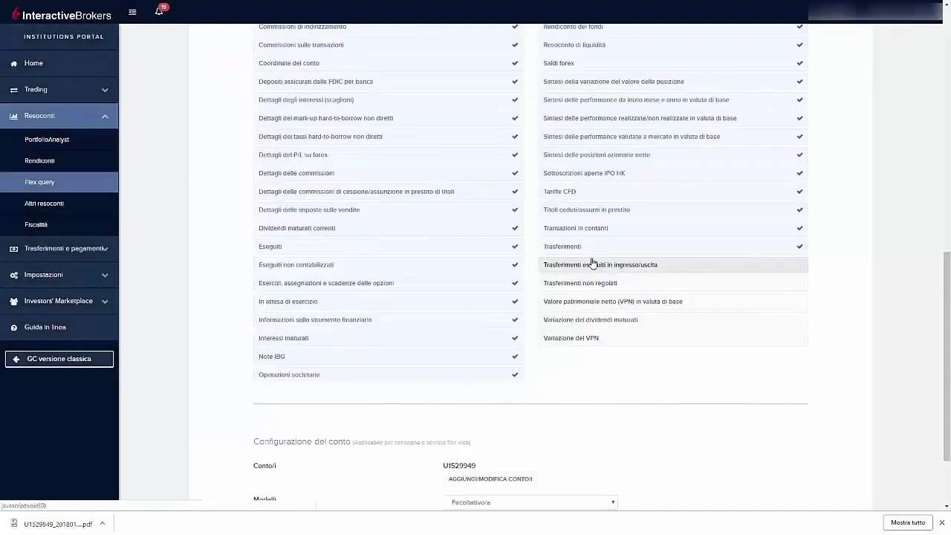
pyautogui.click(600, 260)
pyautogui.click(305, 127)
pyautogui.scroll(-5, 495, 356)
pyautogui.click(640, 492)
# Add the Trasferimenti non regolati and Valore patrimoniale netto (VPN) in valuta di base sections with all their fields, saving each one.
pyautogui.click(641, 297)
pyautogui.click(307, 75)
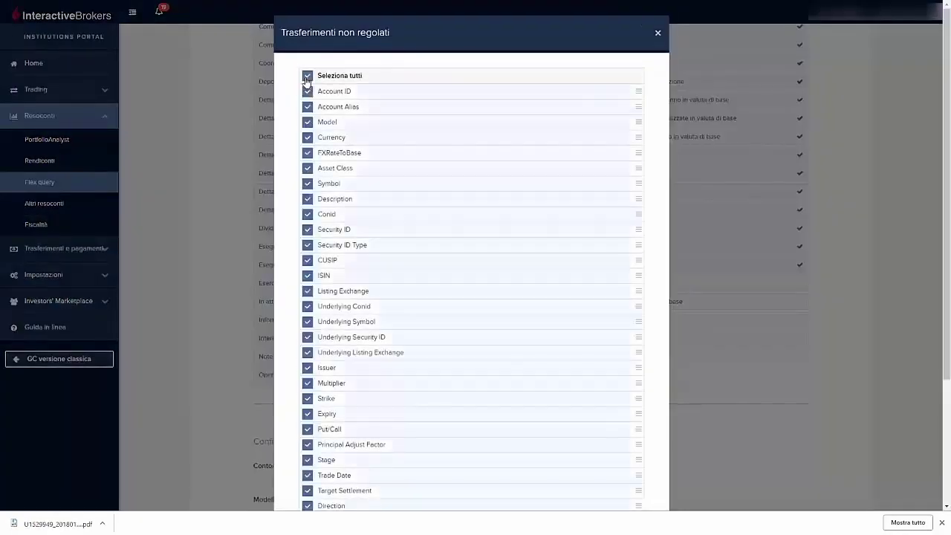
pyautogui.scroll(-5, 480, 295)
pyautogui.click(646, 480)
pyautogui.click(600, 306)
pyautogui.click(306, 112)
pyautogui.scroll(-3, 480, 294)
pyautogui.click(645, 479)
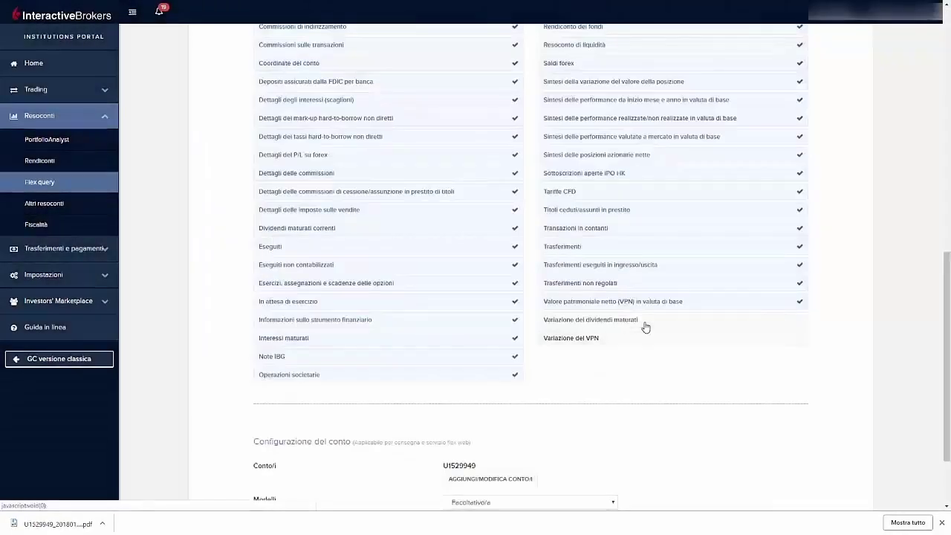
# Add the Variazione dei dividendi maturati and Variazione del VPN sections with all their fields, saving each one.
pyautogui.click(644, 327)
pyautogui.click(308, 74)
pyautogui.scroll(-5, 480, 294)
pyautogui.click(652, 481)
pyautogui.click(580, 339)
pyautogui.click(307, 102)
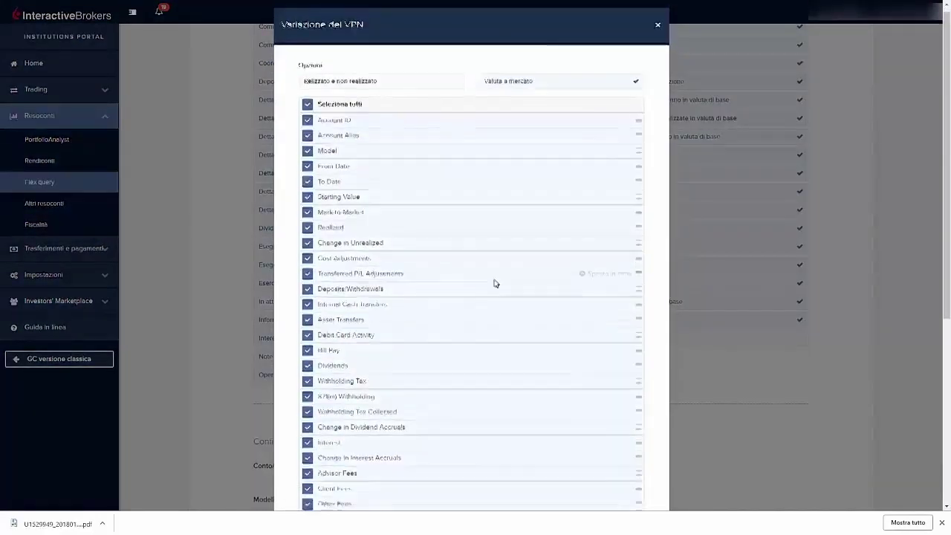
pyautogui.scroll(-5, 494, 283)
pyautogui.click(646, 479)
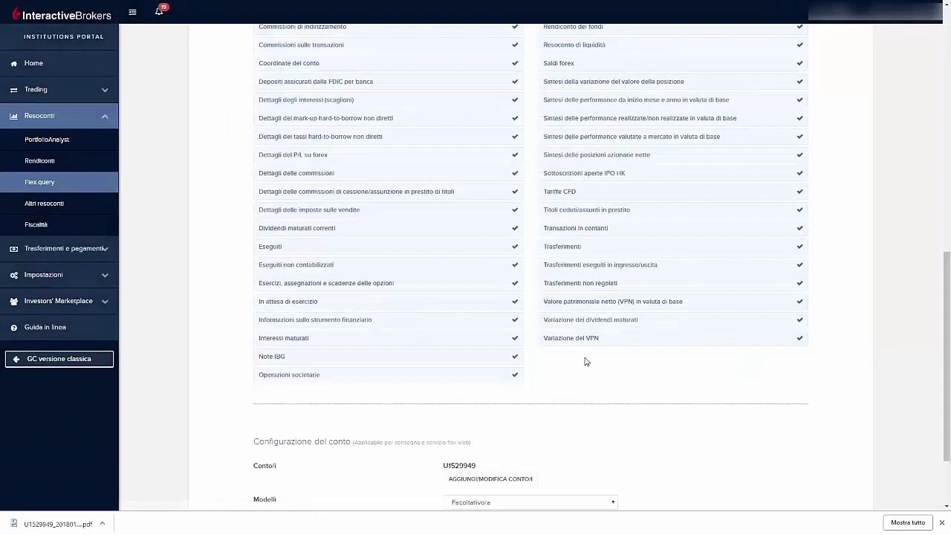
# Proceed to the flex query review, check its settings and sections, create the query and return to the Flex query page.
pyautogui.scroll(-3, 584, 362)
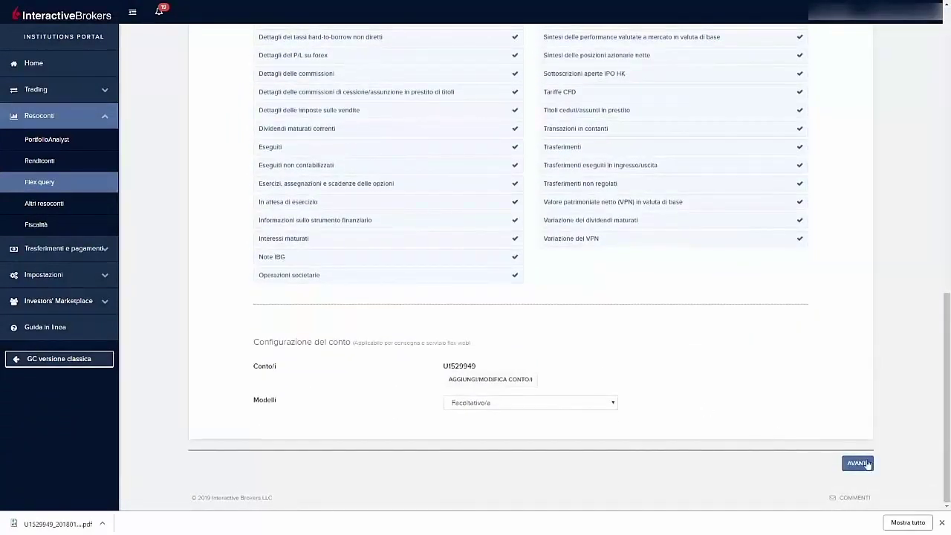
pyautogui.click(857, 463)
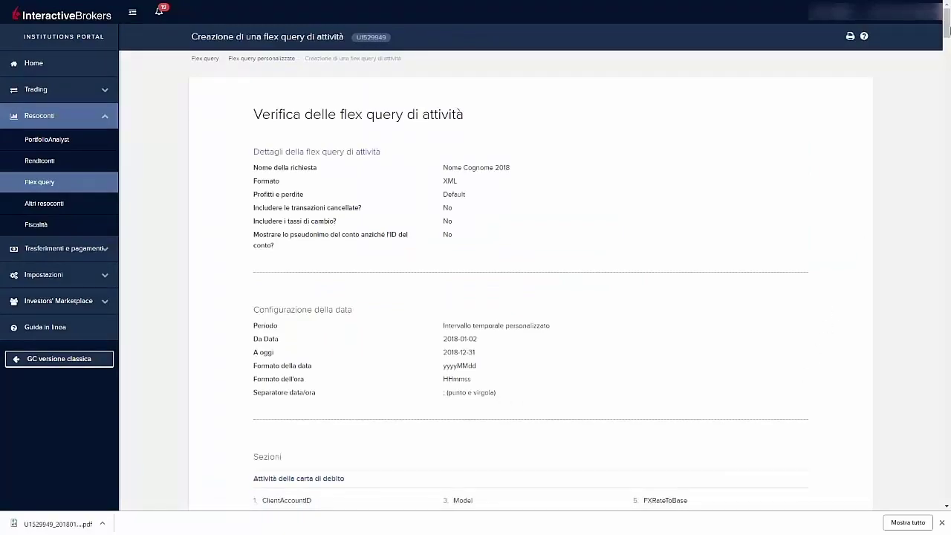
pyautogui.scroll(-20, 530, 297)
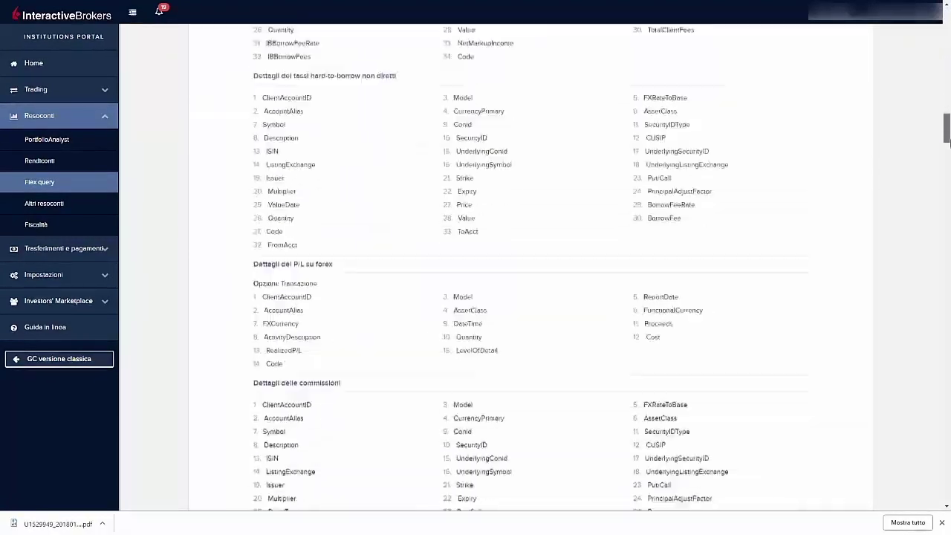
pyautogui.moveTo(948, 138); pyautogui.dragTo(933, 496)
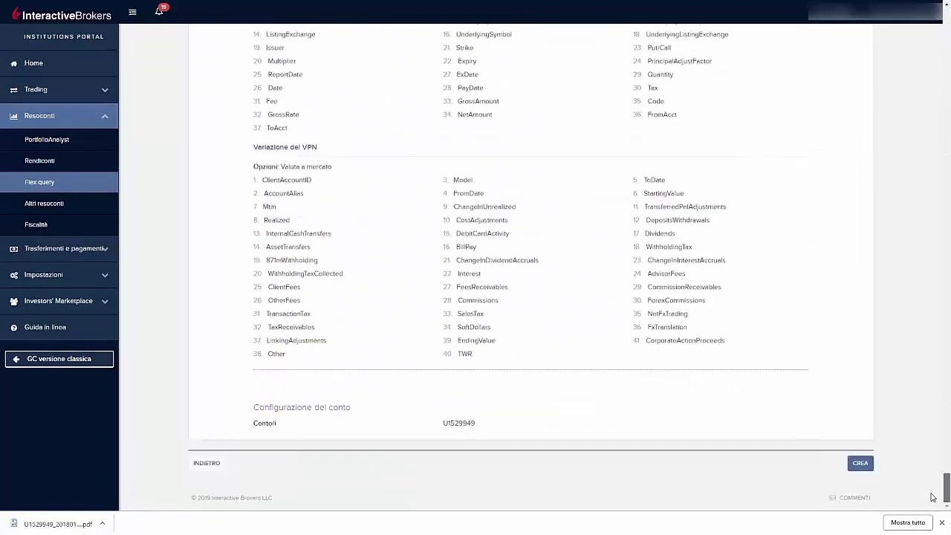
pyautogui.click(864, 465)
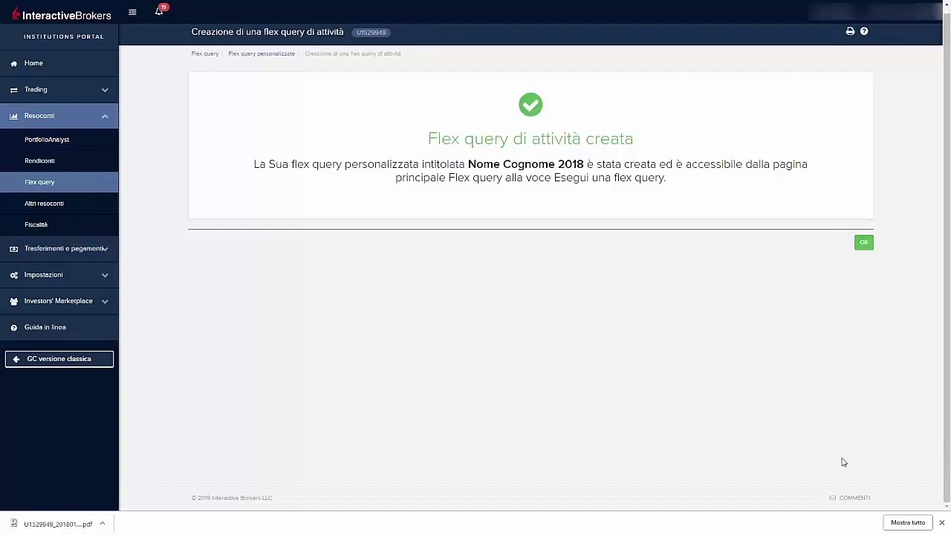
pyautogui.click(863, 242)
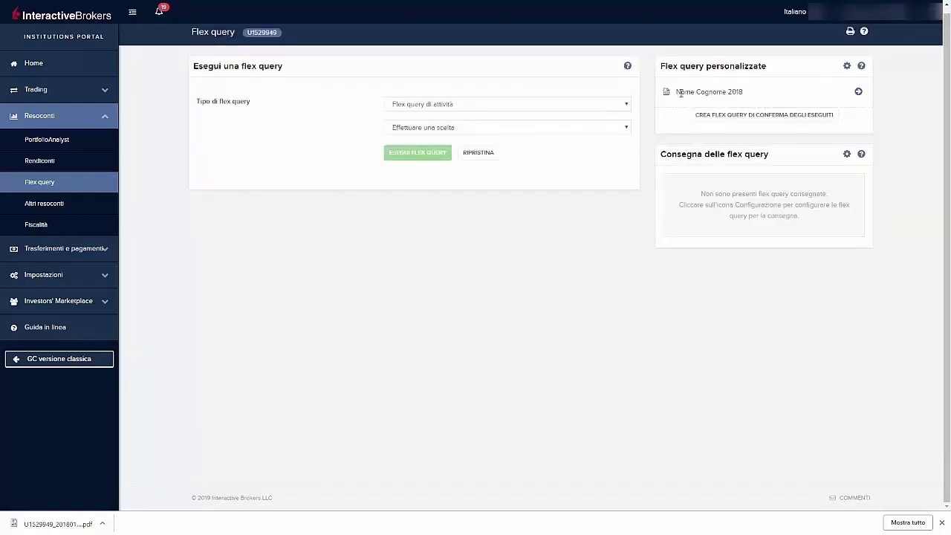
# Run the custom flex query Nome Cognome 2018, refresh the batch queries and download the generated report.
pyautogui.click(859, 92)
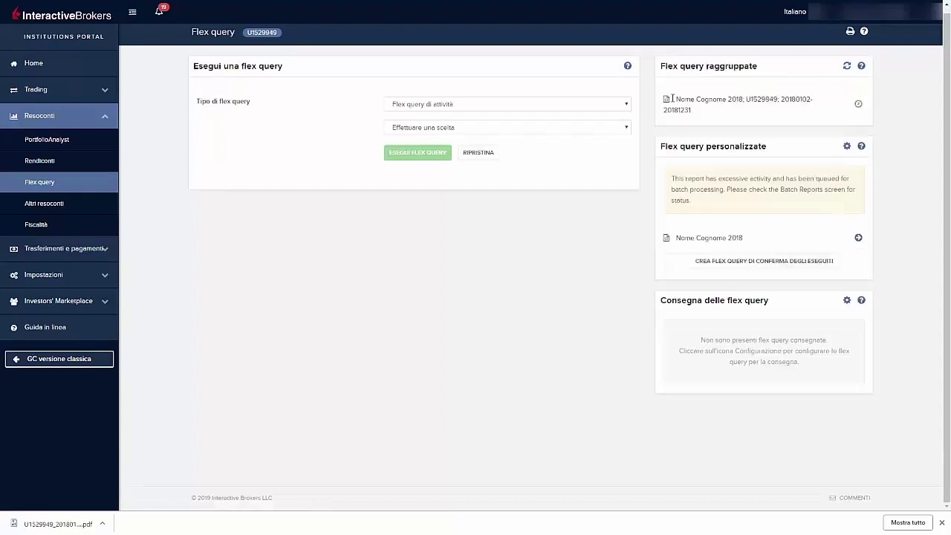
pyautogui.moveTo(673, 100); pyautogui.dragTo(711, 112)
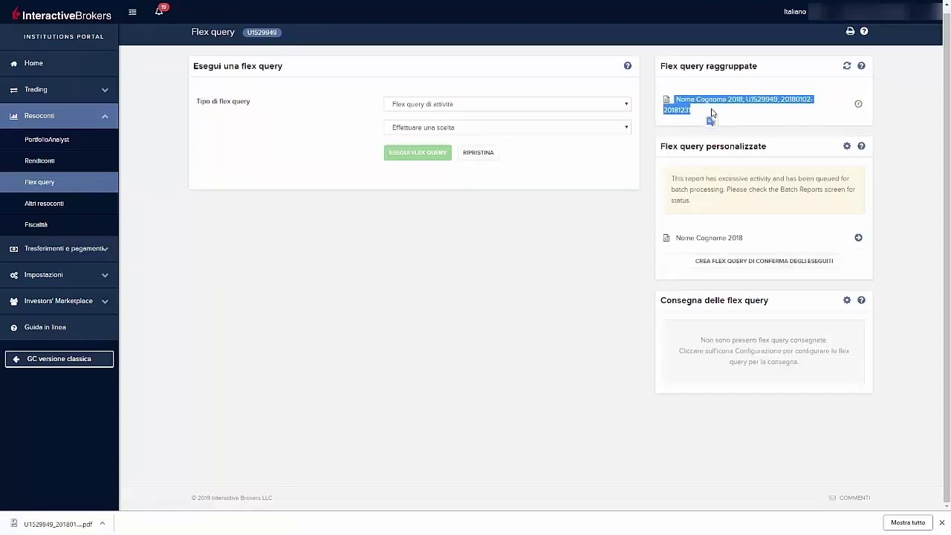
pyautogui.click(846, 66)
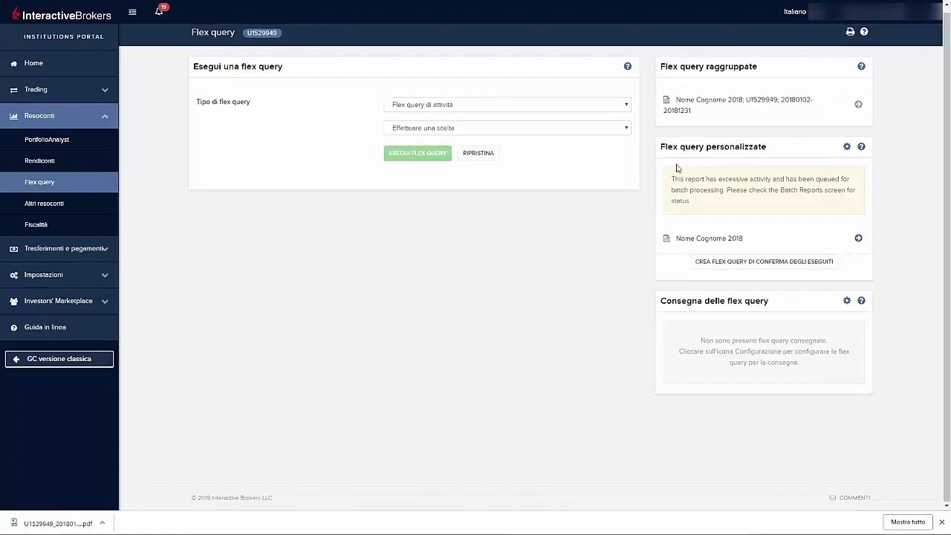
pyautogui.click(858, 105)
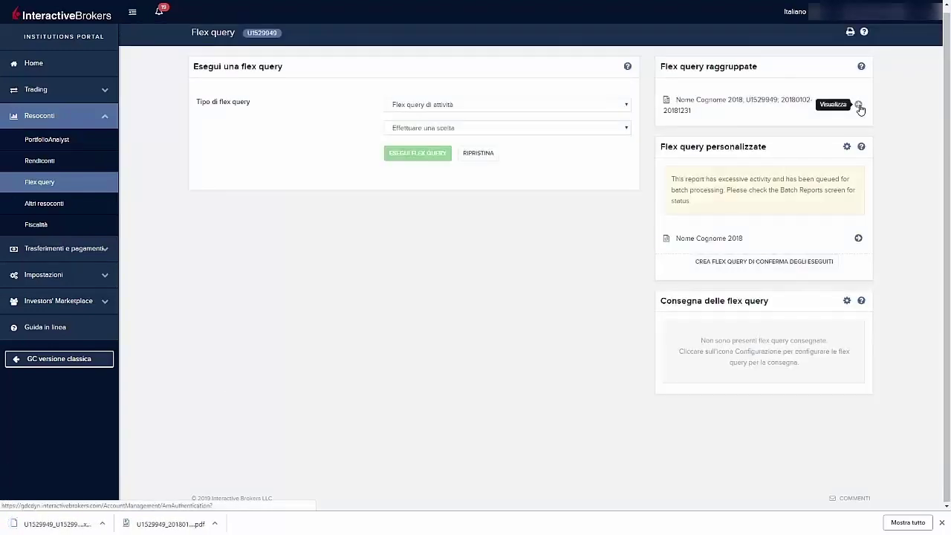
# Show the downloaded flex query file in its folder and rename it as Nome Cognome 2018.
pyautogui.rightClick(77, 522)
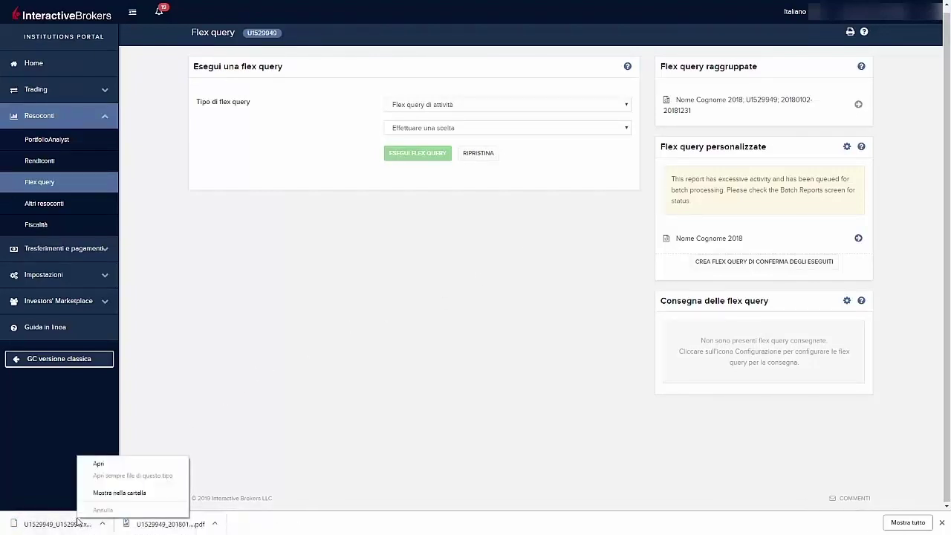
pyautogui.click(101, 496)
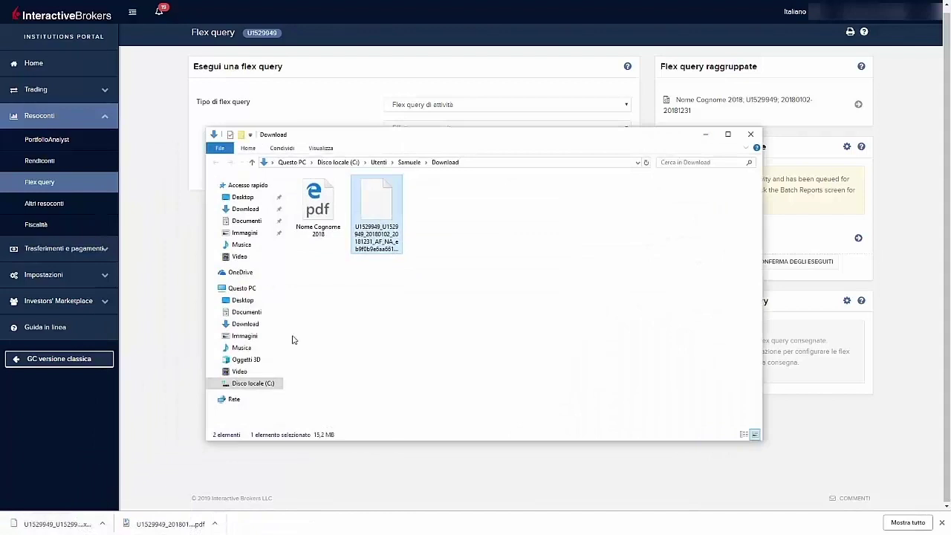
pyautogui.rightClick(370, 229)
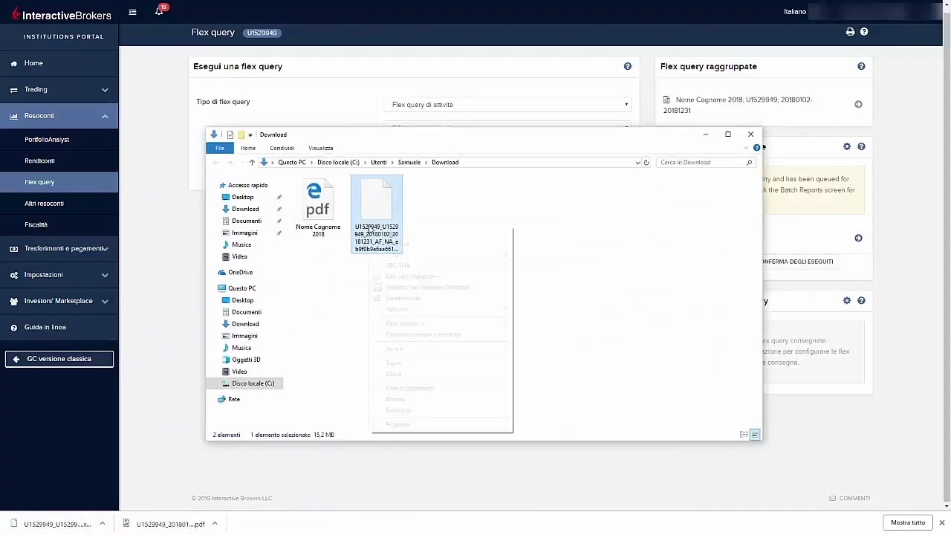
pyautogui.click(385, 410)
pyautogui.write('Nom')
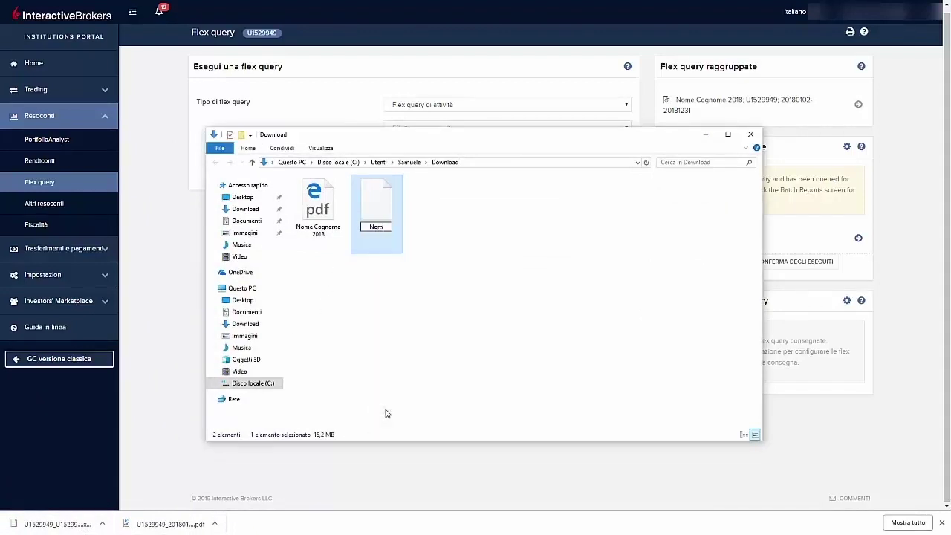
pyautogui.write('e Cognome 2018')
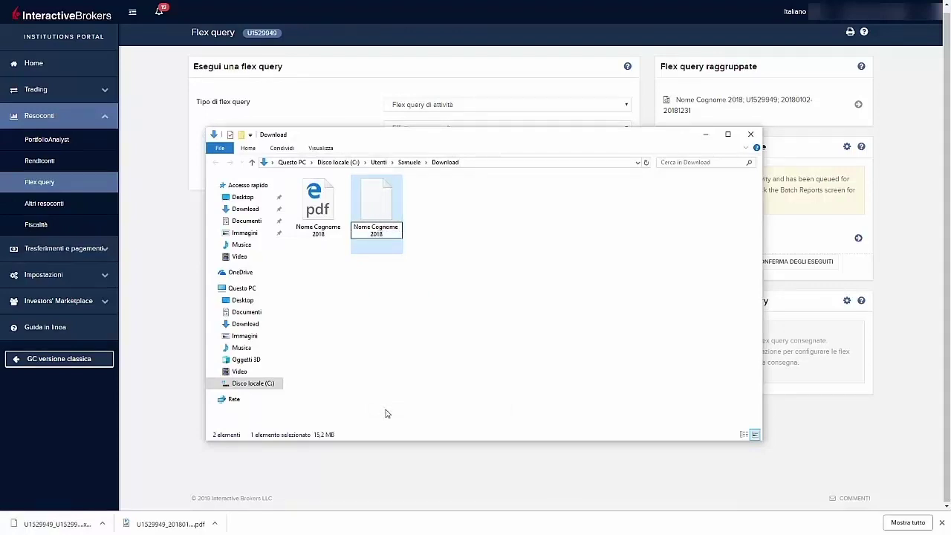
# Confirm the renamed flex query file and create a new folder named Nome Cognome 2018 in the Download folder.
pyautogui.press('Return')
pyautogui.click(387, 368)
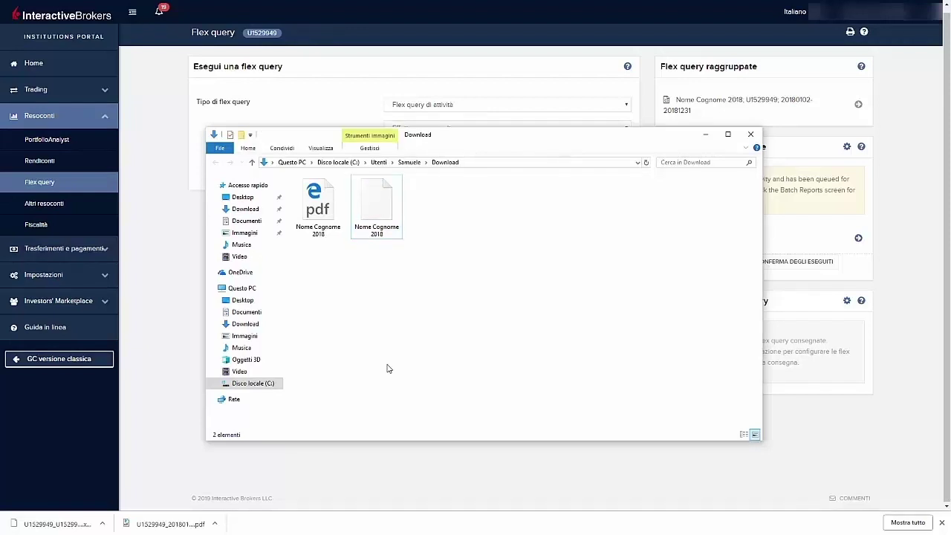
pyautogui.rightClick(387, 368)
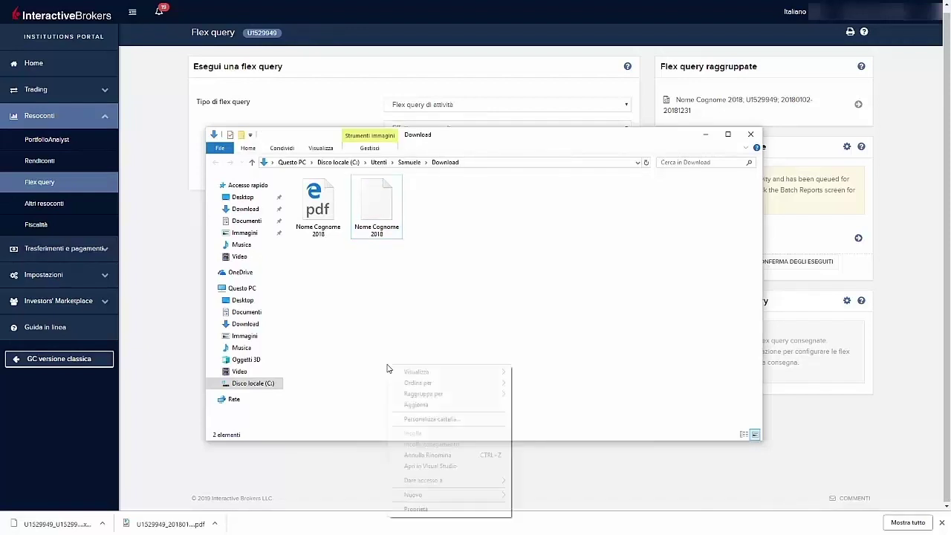
pyautogui.moveTo(451, 497)
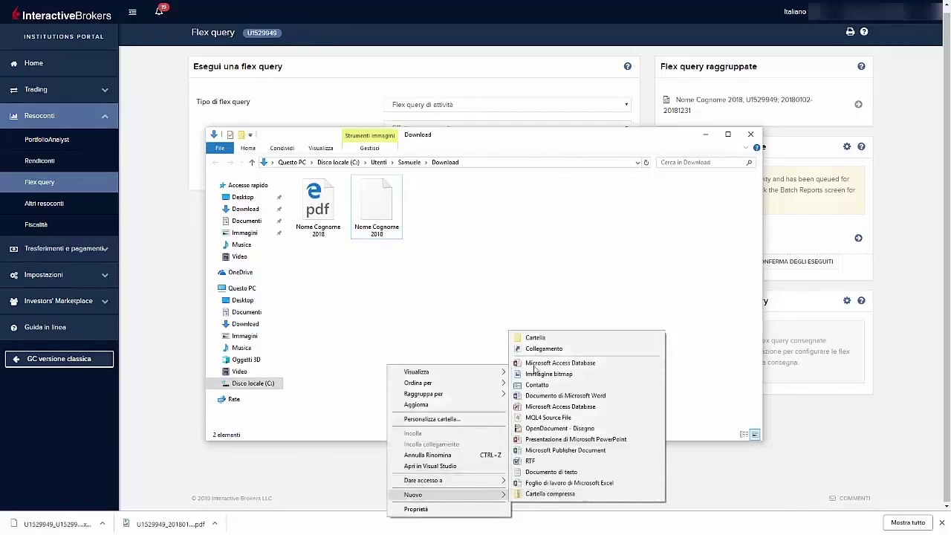
pyautogui.click(535, 338)
pyautogui.write('No')
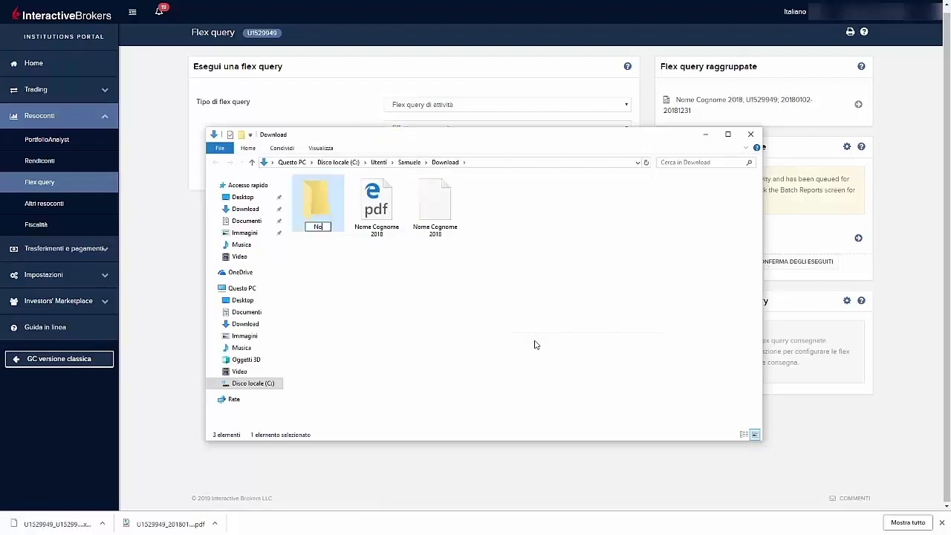
pyautogui.write('me Cognome 2018')
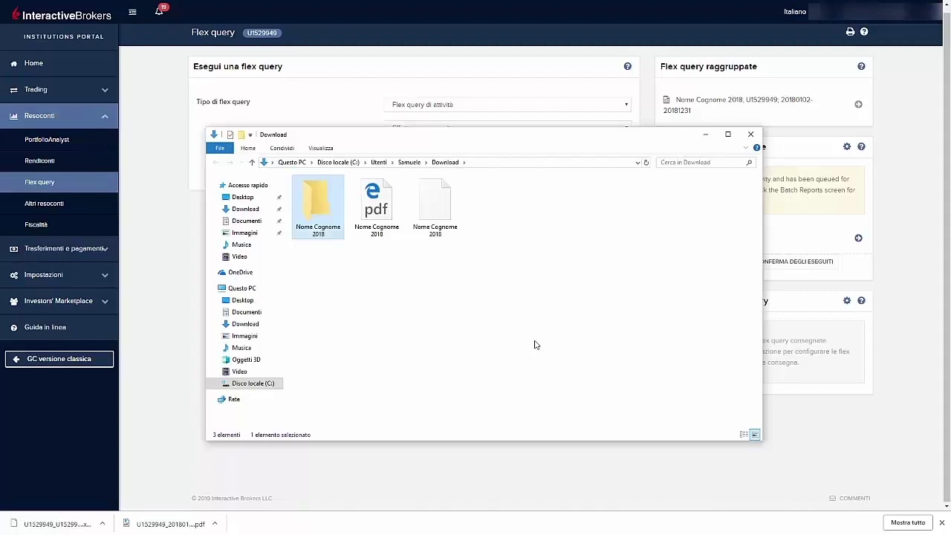
# Move the PDF statement and the flex query file together into the Nome Cognome 2018 folder.
pyautogui.moveTo(493, 252); pyautogui.dragTo(378, 221)
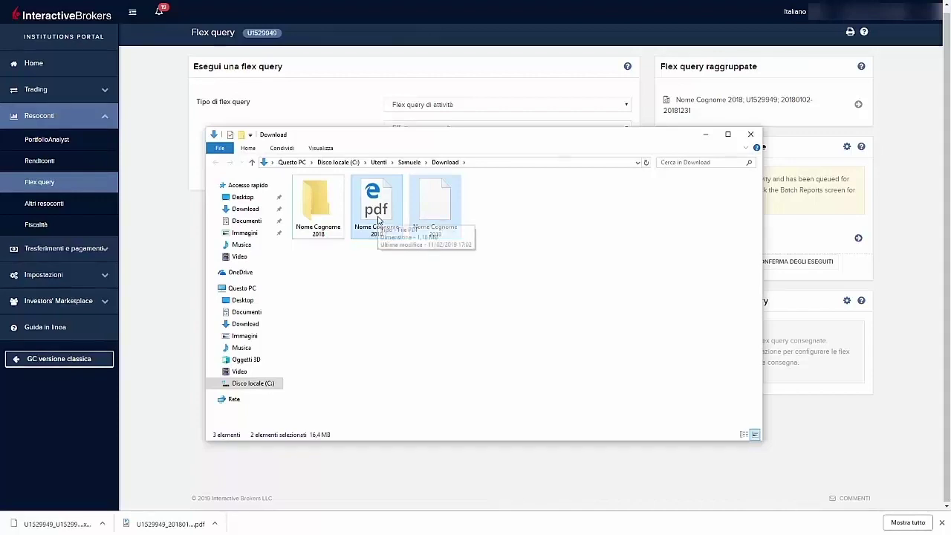
pyautogui.click(378, 221)
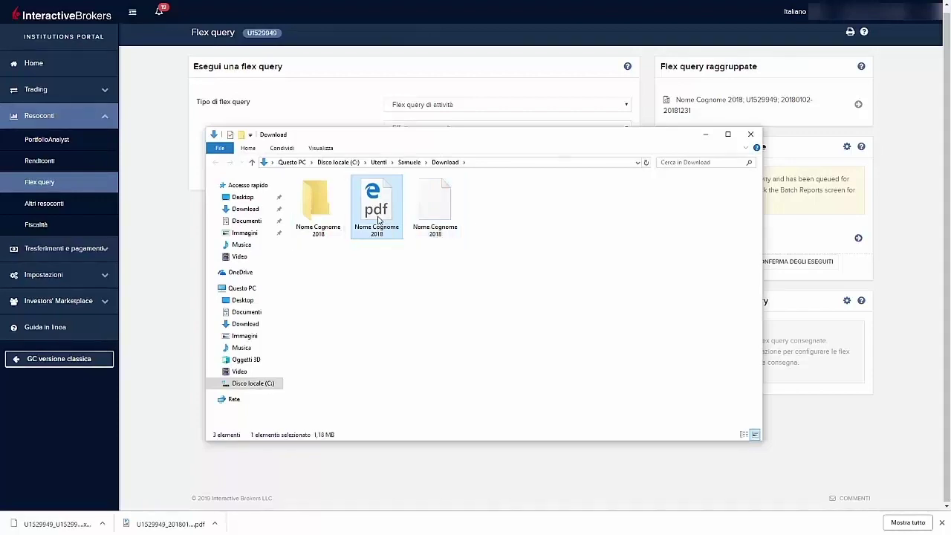
pyautogui.keyDown('ctrl'); pyautogui.click(423, 220); pyautogui.keyUp('ctrl')
pyautogui.moveTo(423, 220); pyautogui.dragTo(326, 228)
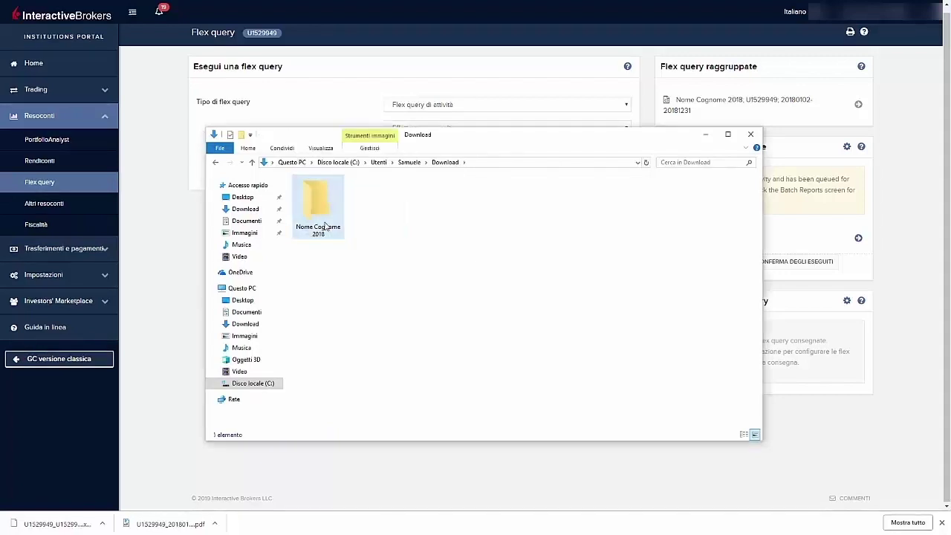
# Compress the Nome Cognome 2018 folder with 7-Zip into the archive Nome Cognome 2018.7z, using the 7z format and Normale compression.
pyautogui.rightClick(325, 226)
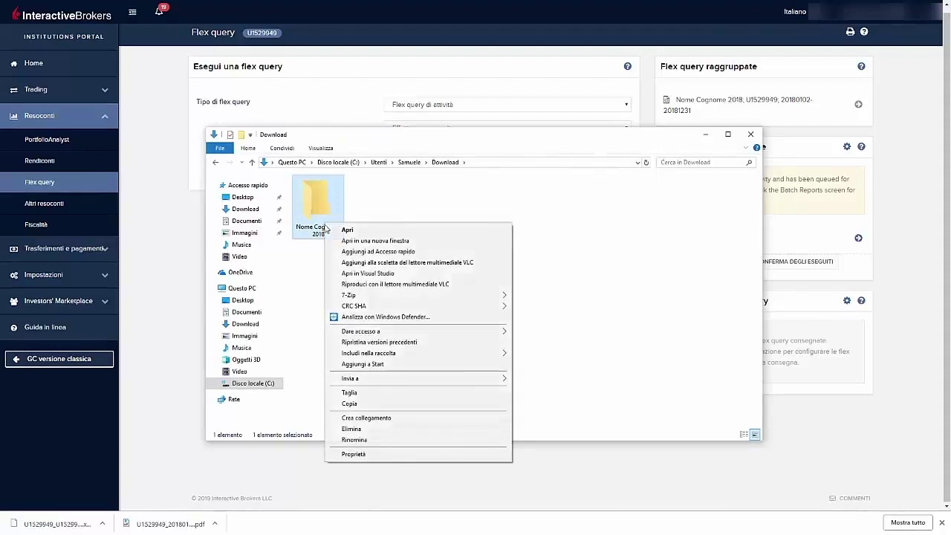
pyautogui.moveTo(333, 294)
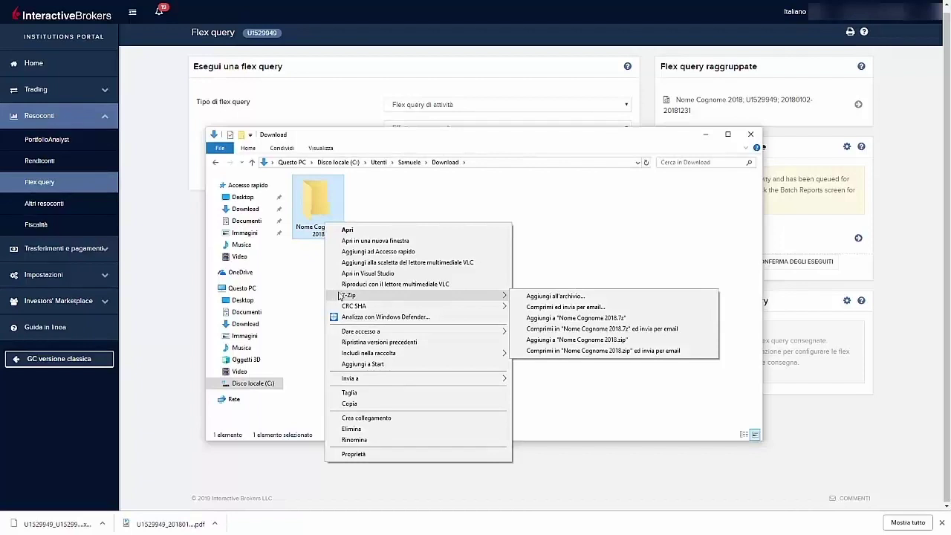
pyautogui.click(527, 297)
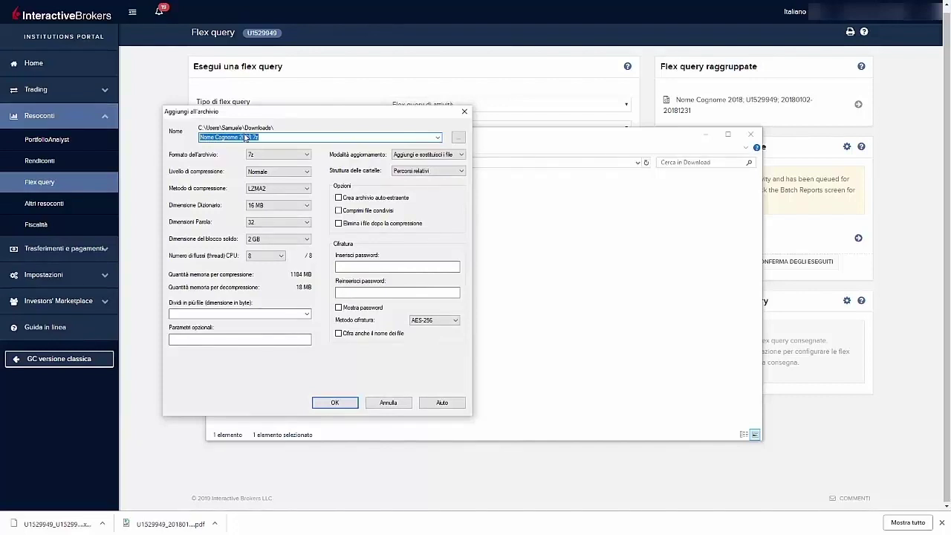
pyautogui.click(329, 402)
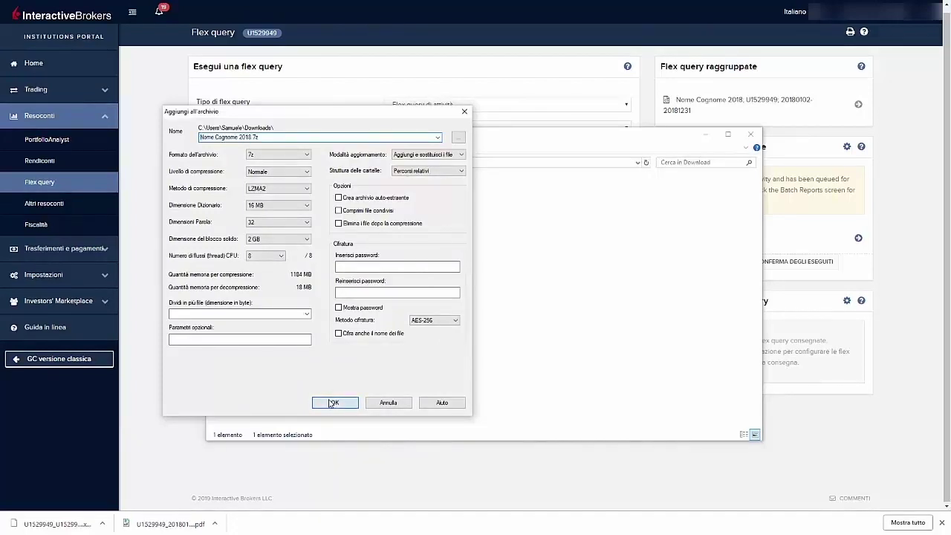